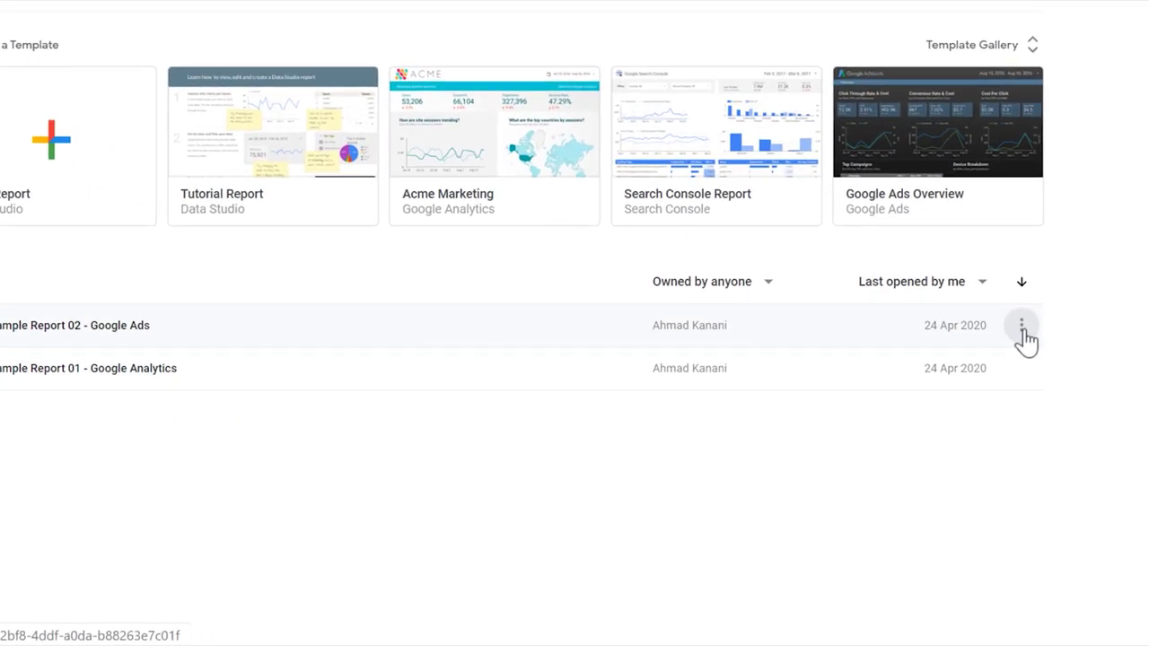
- Glance at the Google Ads sample report's options and the data sources, then expand the Template Gallery
{"action": "left_click", "coordinate": [1021, 329]}
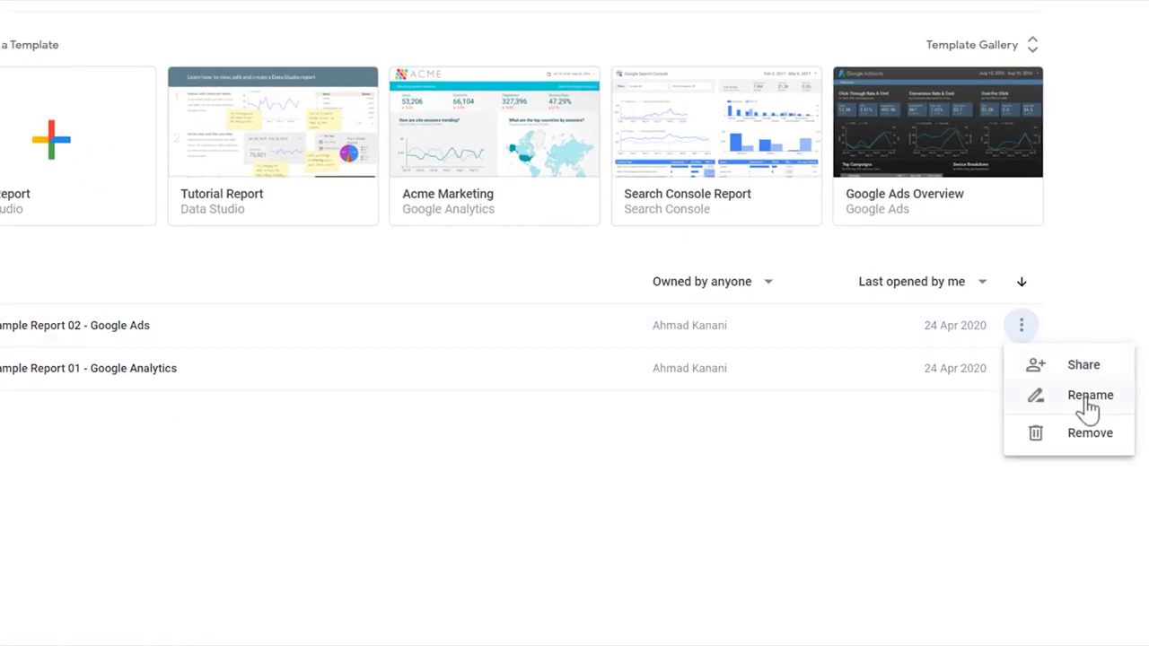
{"action": "left_click", "coordinate": [880, 446]}
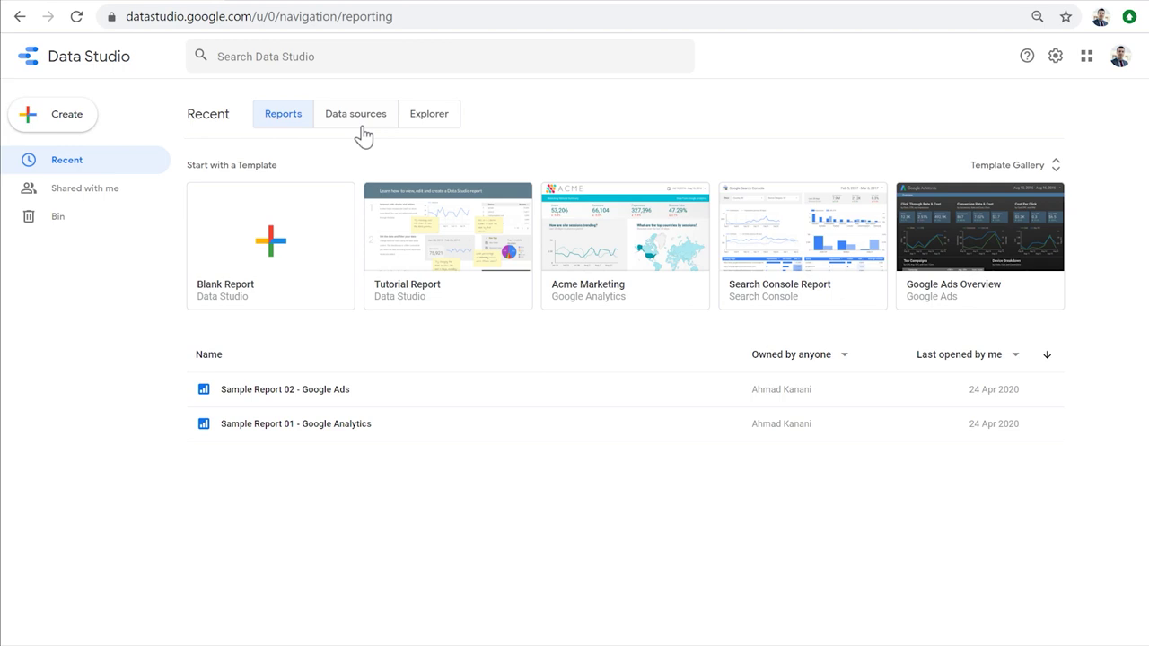
{"action": "left_click", "coordinate": [362, 133]}
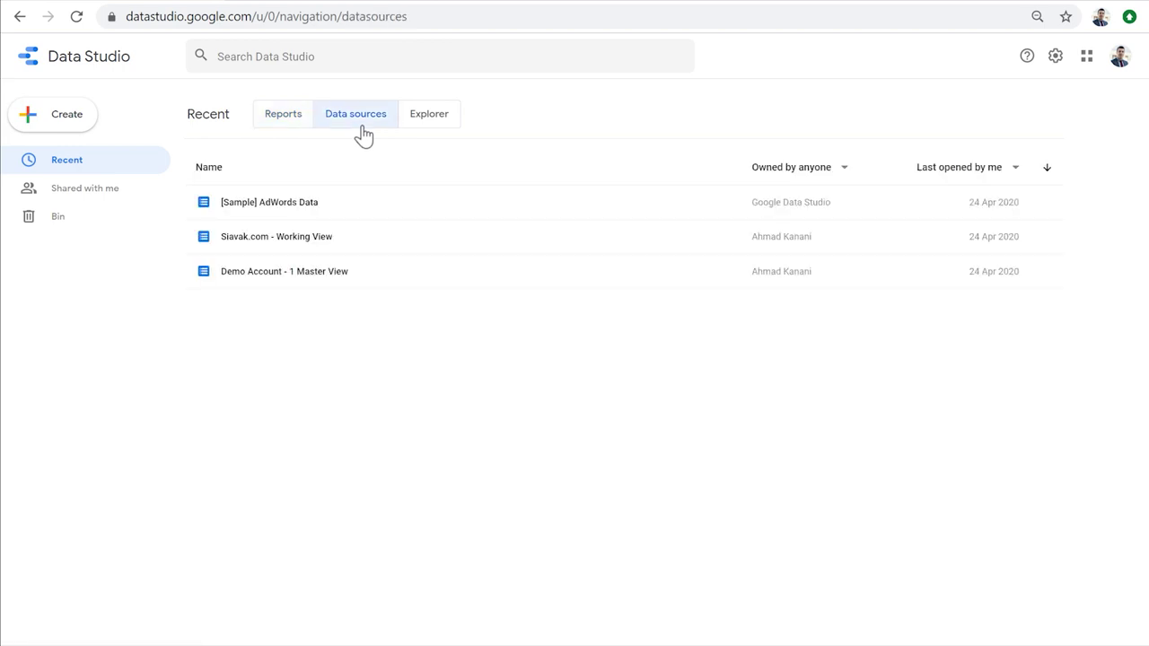
{"action": "left_click", "coordinate": [285, 134]}
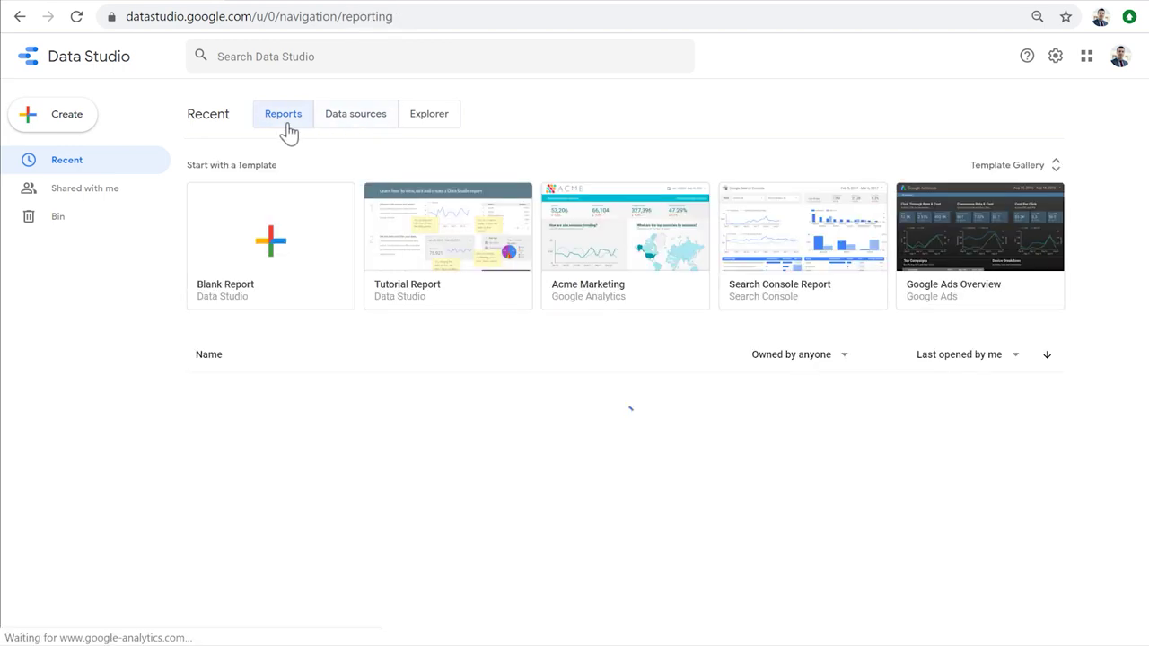
{"action": "left_click", "coordinate": [1058, 167]}
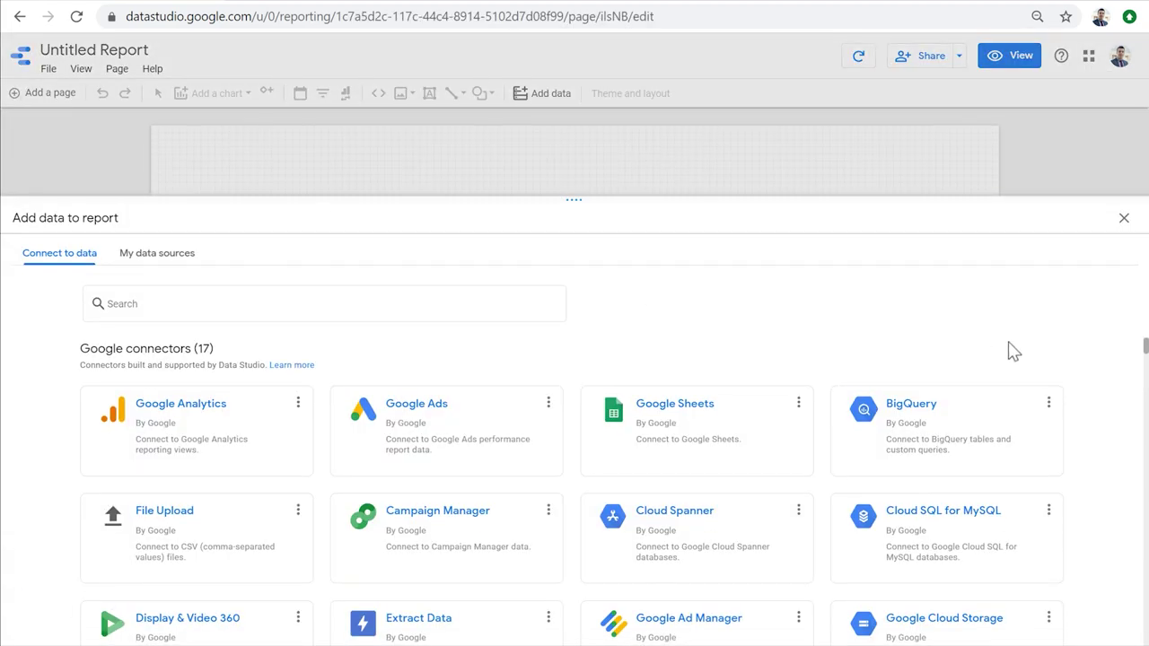
- Browse the connector list in the new blank report's Add data to report panel
{"action": "mouse_move", "coordinate": [1143, 348]}
{"action": "left_mouse_down"}
{"action": "mouse_move", "coordinate": [1143, 431]}
{"action": "mouse_move", "coordinate": [1140, 348]}
{"action": "left_mouse_up"}
- Add Google Analytics Demo Account > Google Merchandise Store > 1 Master View data to the report
{"action": "left_click", "coordinate": [281, 452]}
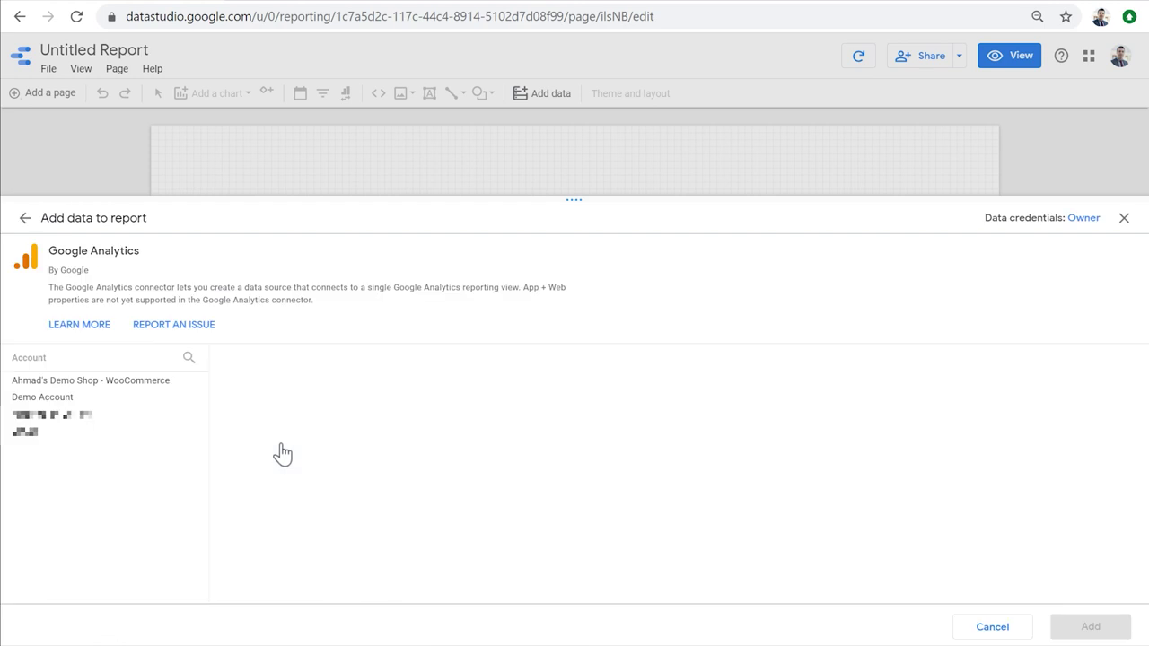
{"action": "left_click", "coordinate": [118, 407]}
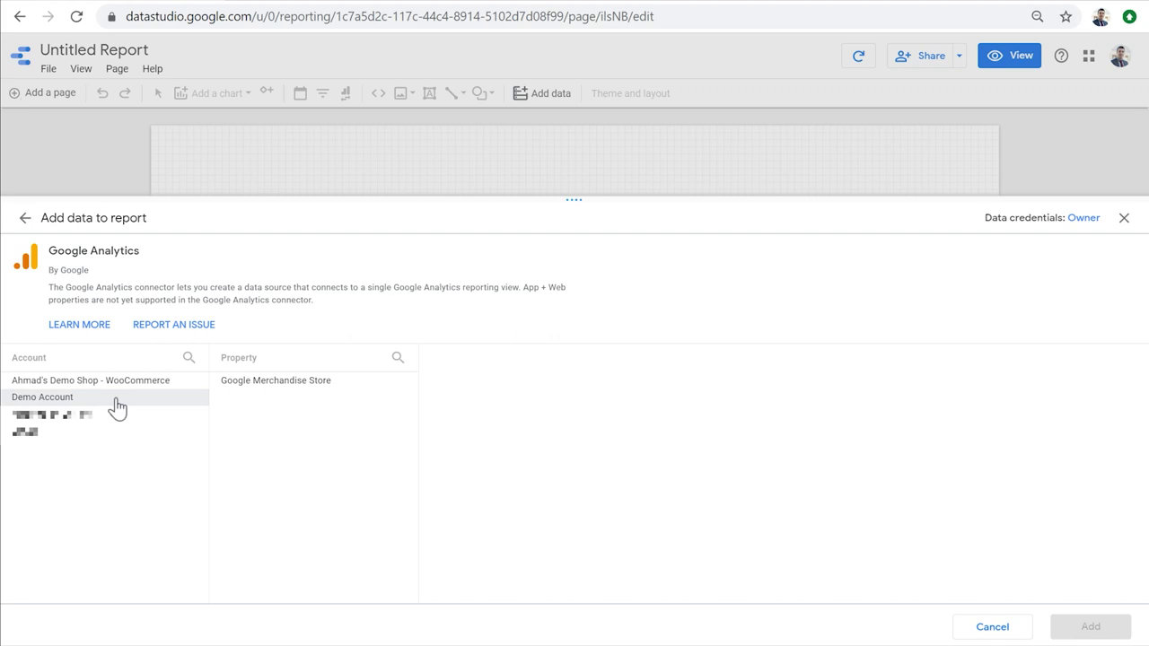
{"action": "left_click", "coordinate": [288, 392]}
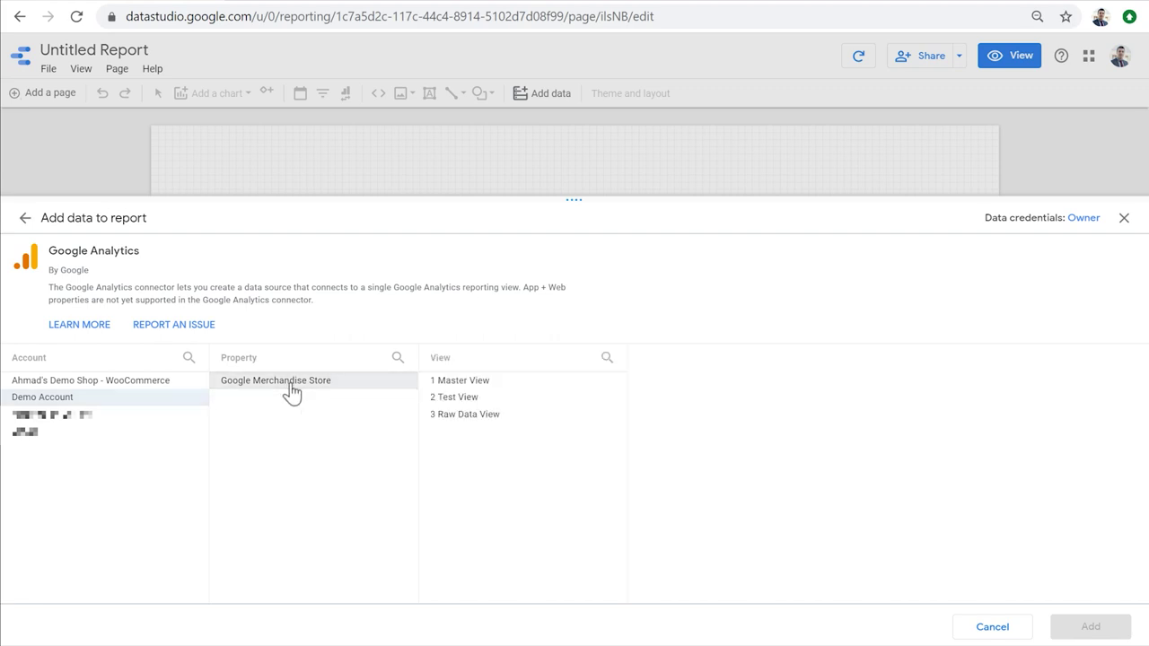
{"action": "left_click", "coordinate": [547, 384]}
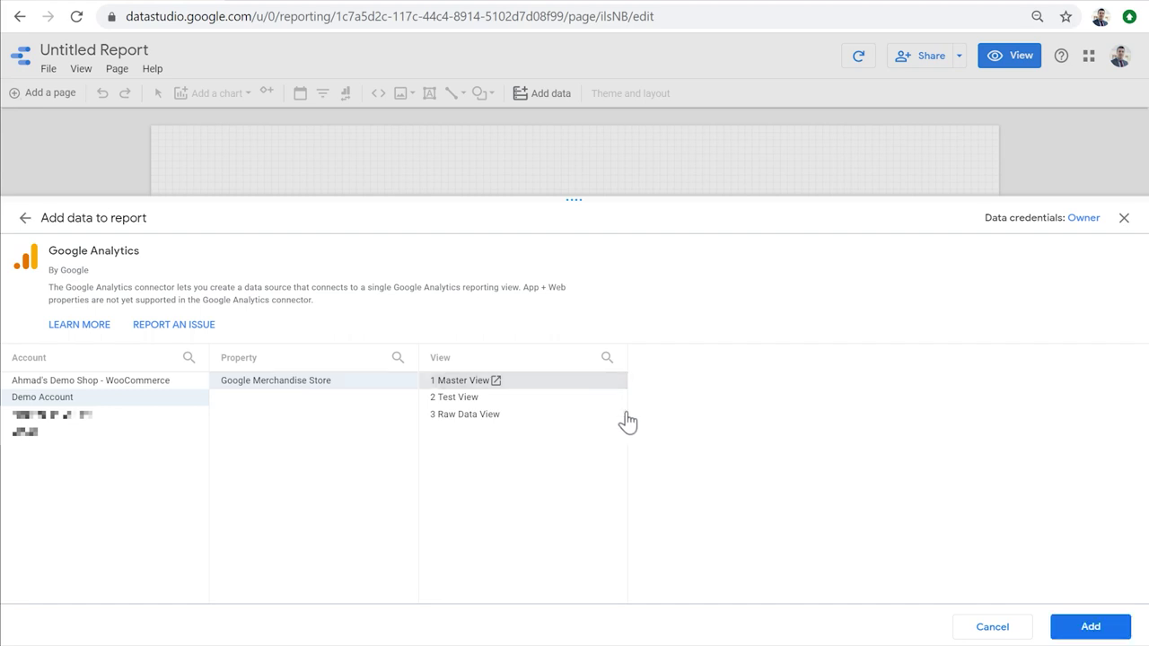
{"action": "left_click", "coordinate": [1071, 636]}
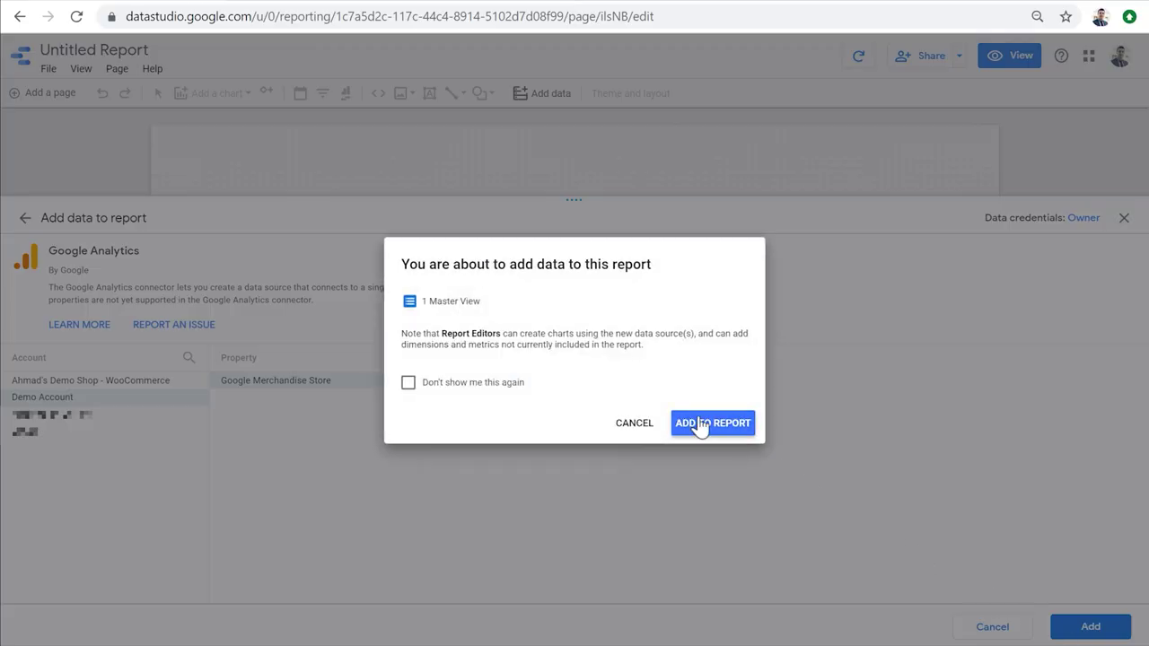
{"action": "left_click", "coordinate": [699, 425]}
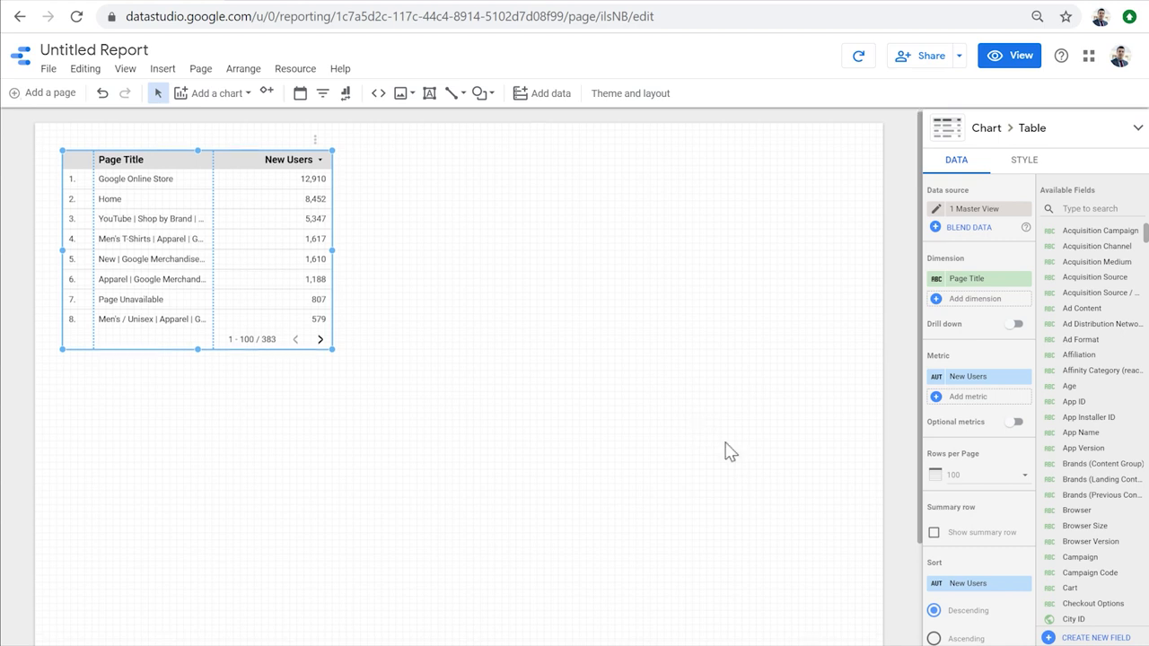
- Search Google again for 'google analytics demo account'
{"action": "key", "text": "alt+Left"}
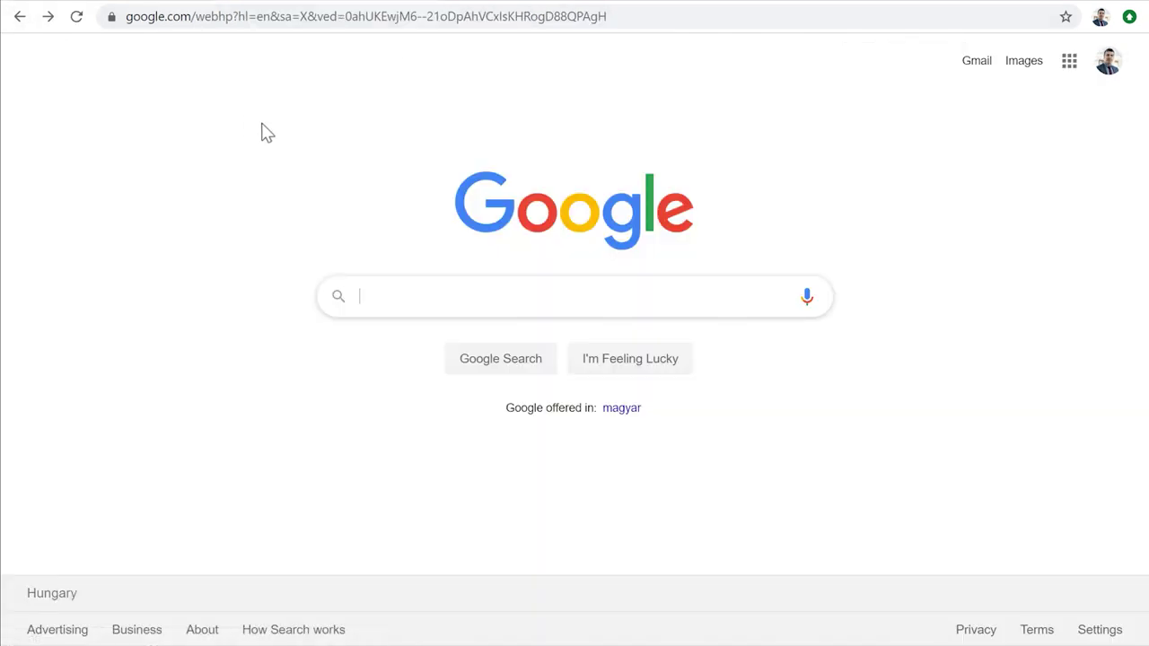
{"action": "left_click", "coordinate": [390, 295]}
{"action": "type", "text": "google analytics demo account"}
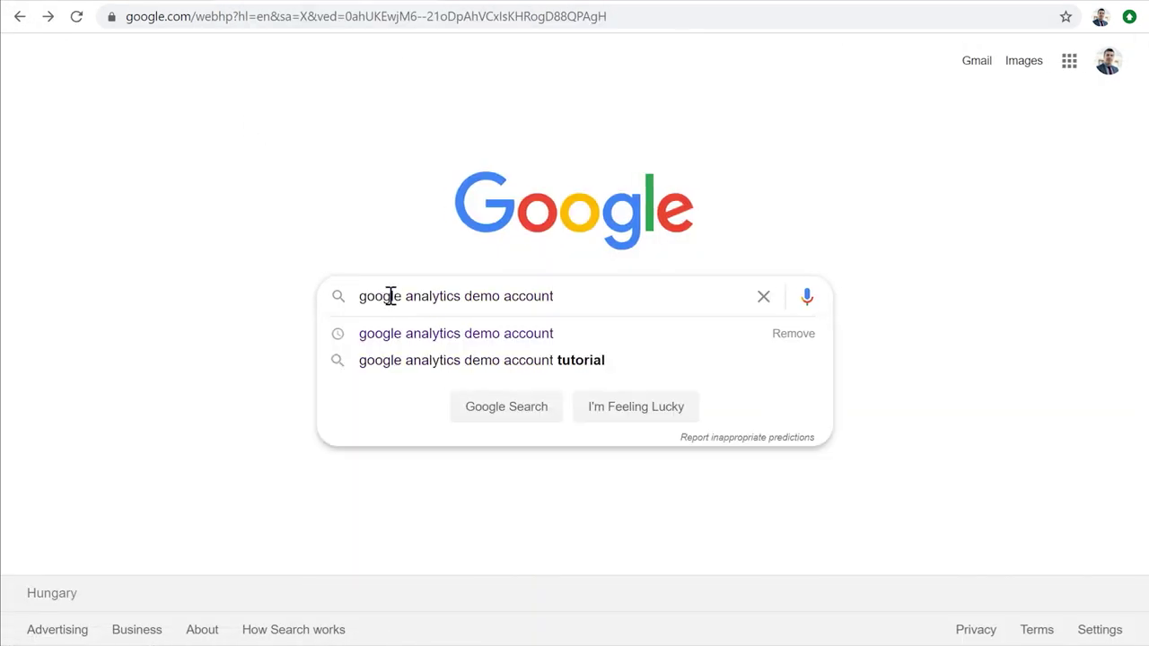
{"action": "key", "text": "Return"}
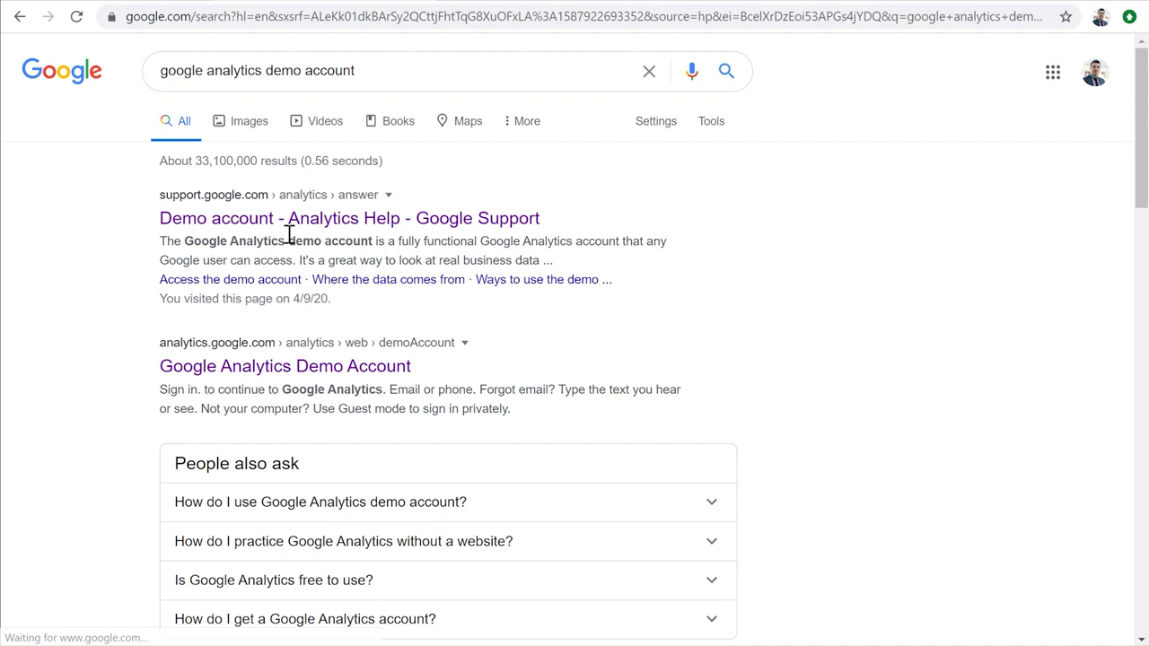
- Open the Analytics Help demo account article and access the demo account in Google Analytics
{"action": "left_click", "coordinate": [280, 232]}
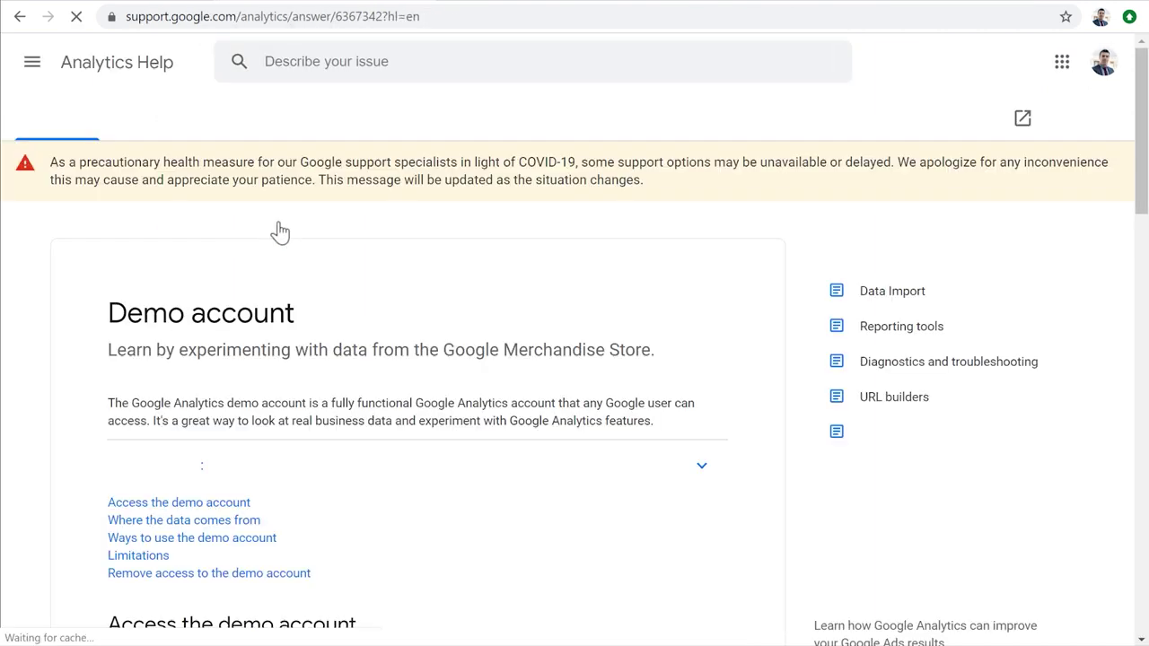
{"action": "scroll", "coordinate": [342, 308], "scroll_direction": "down", "scroll_amount": 6}
{"action": "scroll", "coordinate": [269, 287], "scroll_direction": "down", "scroll_amount": 2}
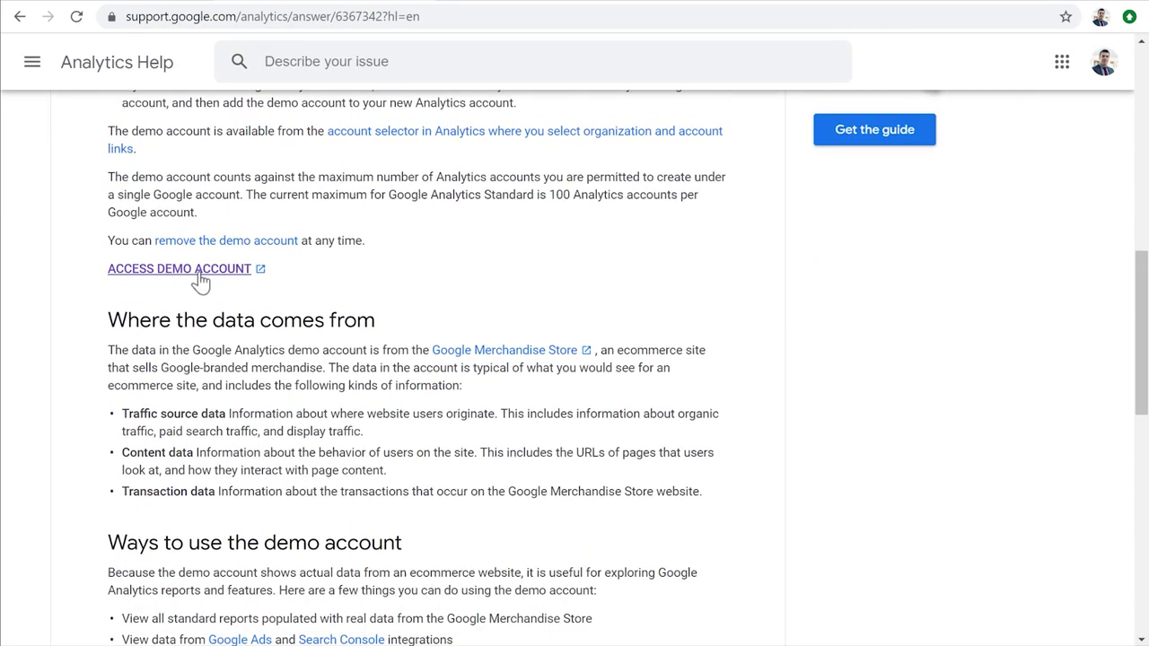
{"action": "left_click", "coordinate": [197, 269]}
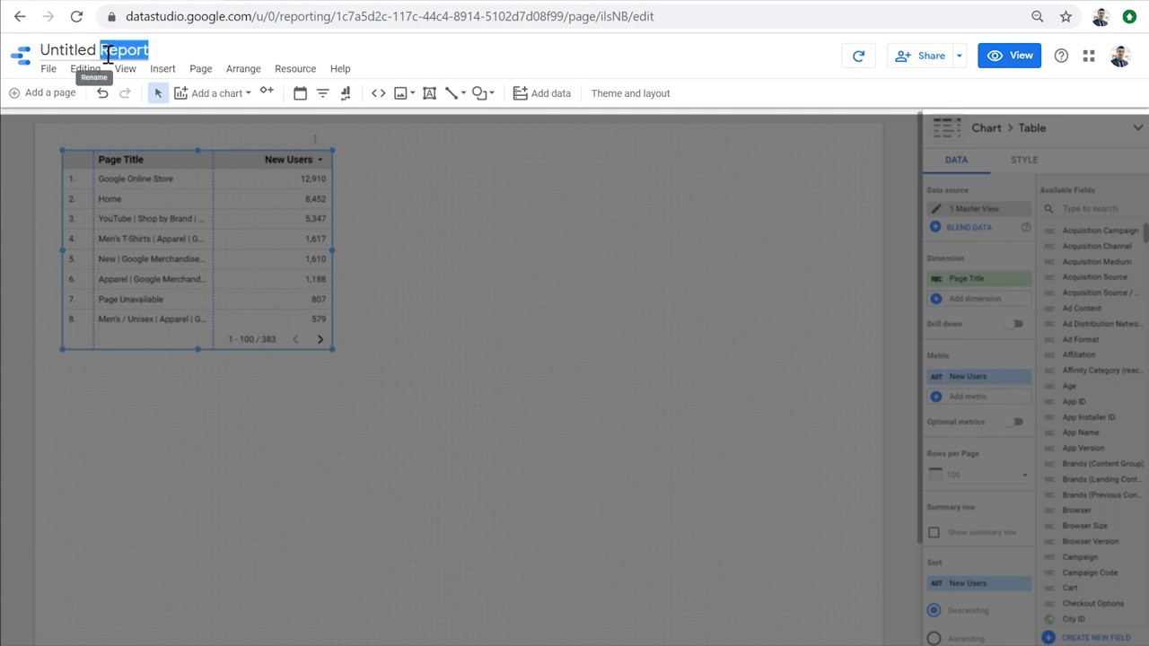
- Replace the 'Untitled Report' title with 'My First Report'
{"action": "triple_click", "coordinate": [108, 54]}
{"action": "type", "text": "My"}
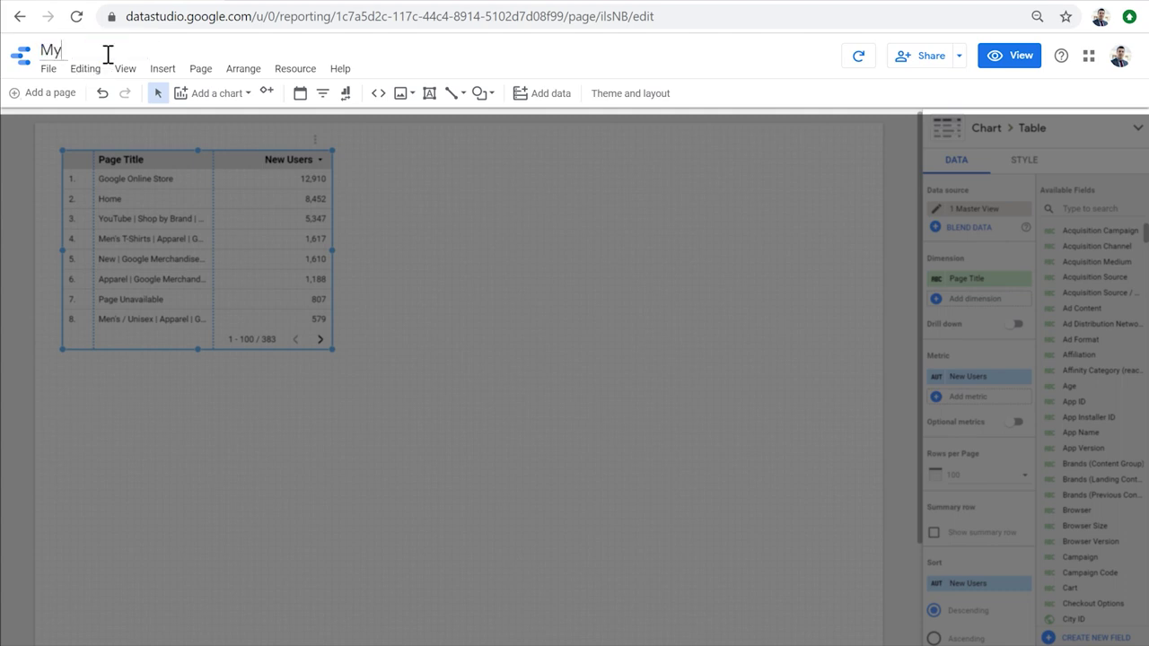
{"action": "type", "text": " First Report"}
{"action": "key", "text": "Return"}
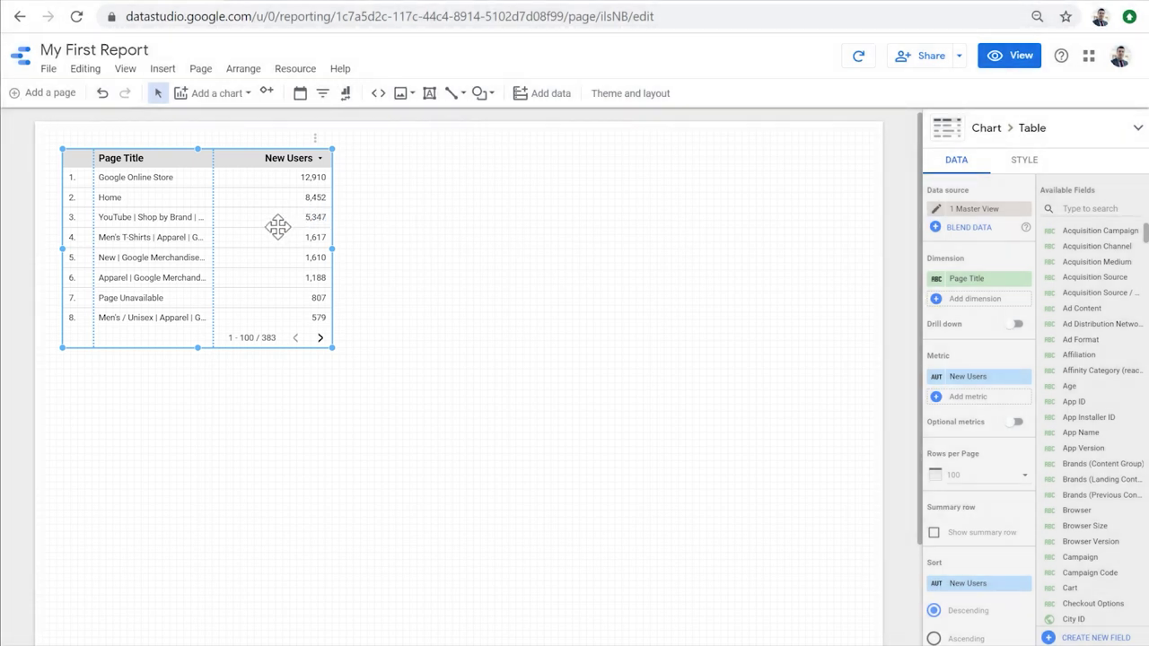
{"action": "right_click", "coordinate": [277, 227]}
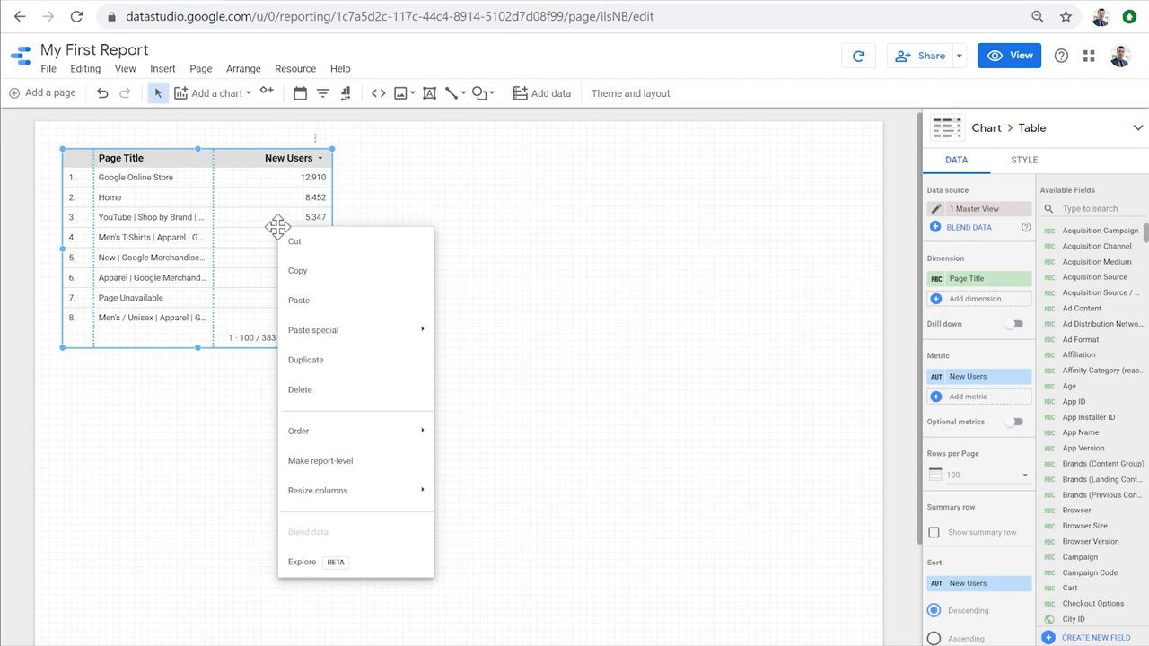
{"action": "left_click", "coordinate": [462, 278]}
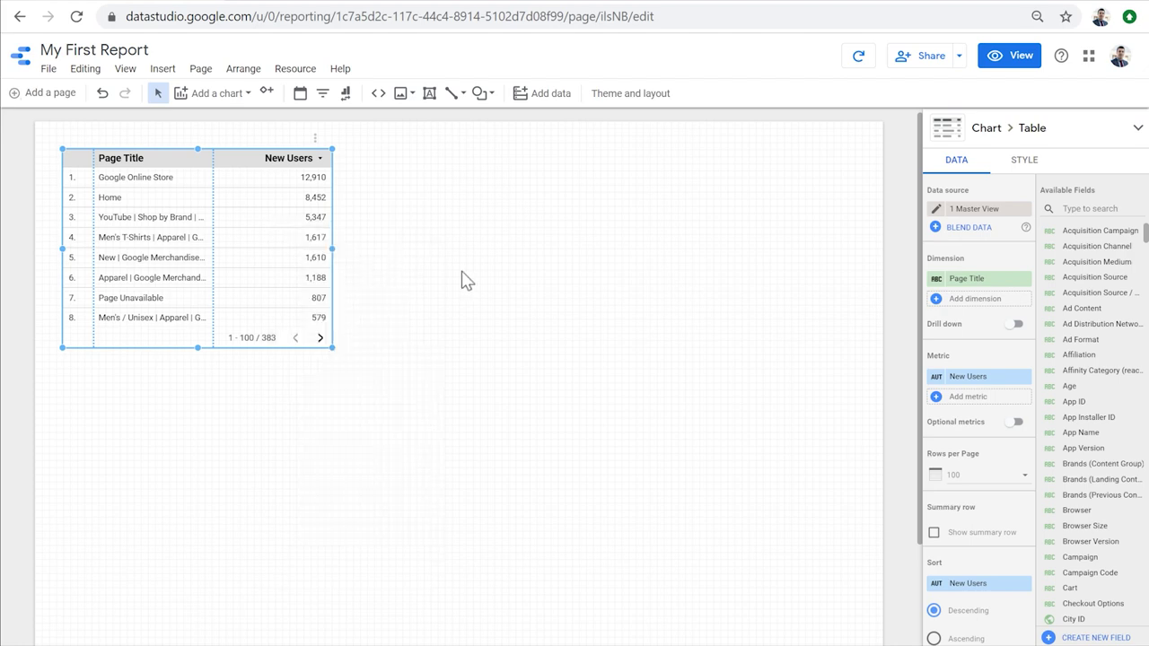
{"action": "left_click", "coordinate": [461, 272]}
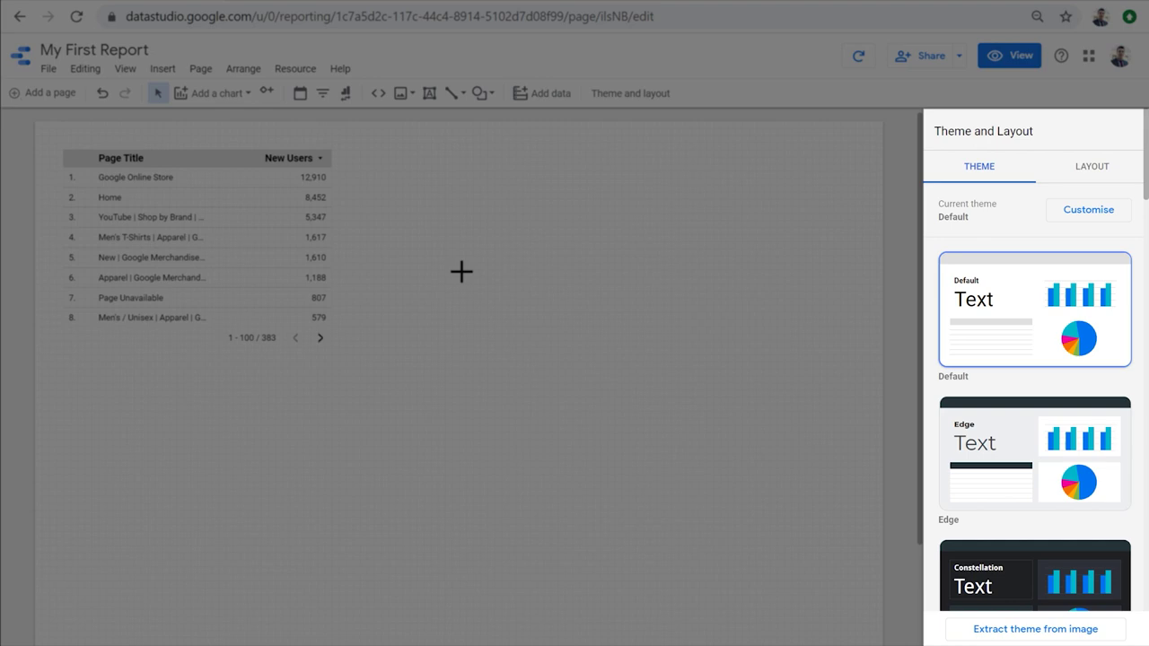
{"action": "left_click", "coordinate": [272, 251]}
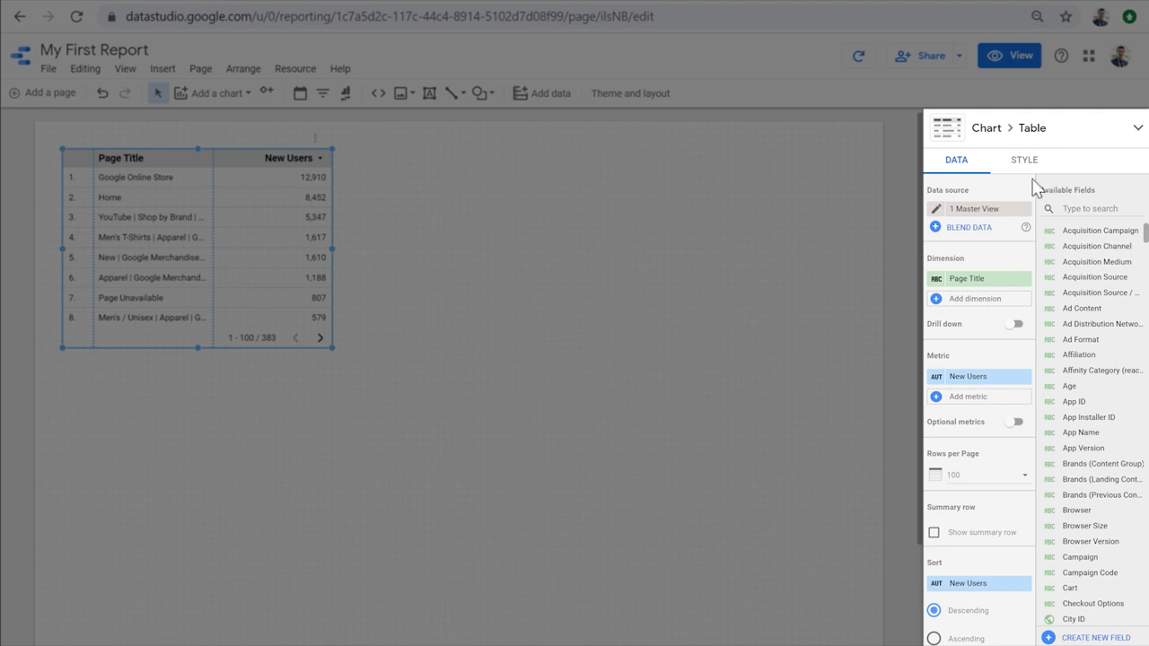
- Check the table's Style settings, preview the report in View mode, then return to editing
{"action": "left_click", "coordinate": [1033, 179]}
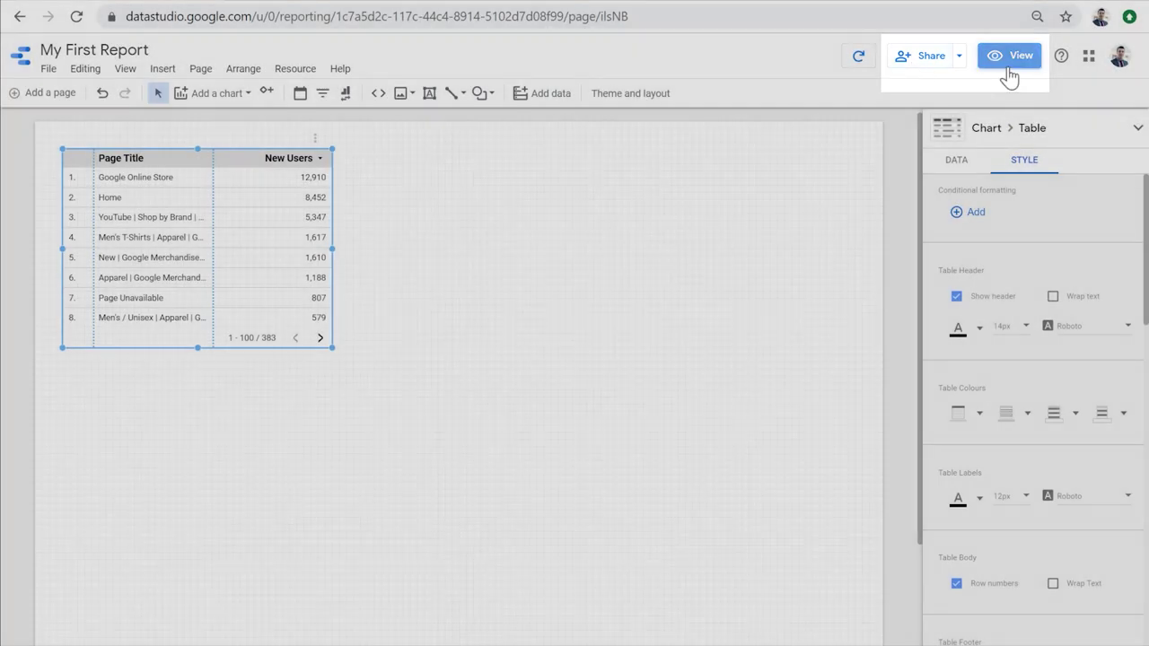
{"action": "left_click", "coordinate": [1006, 72]}
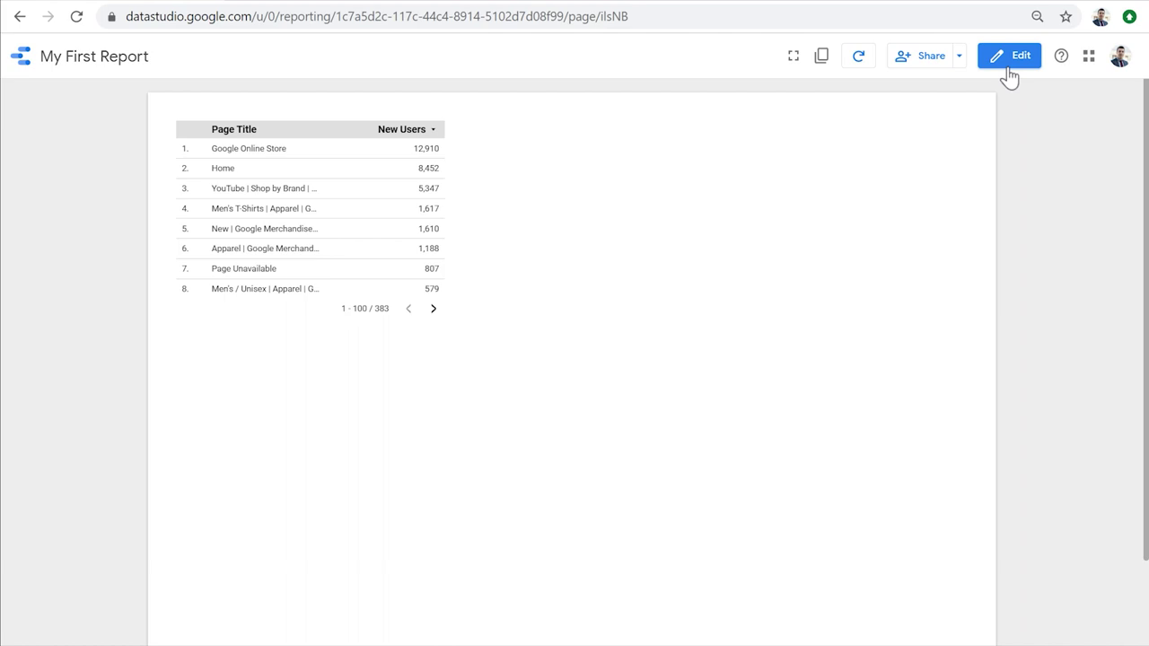
{"action": "left_click", "coordinate": [1009, 68]}
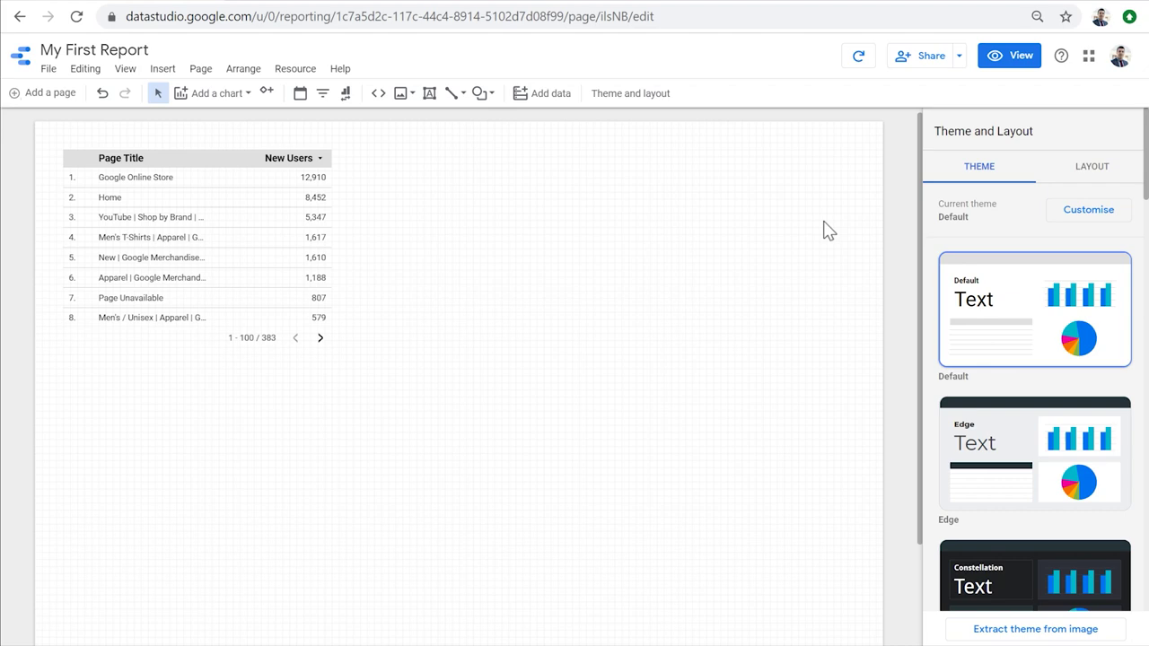
- Add a scorecard beside the table and a time series chart below it
{"action": "left_click", "coordinate": [235, 95]}
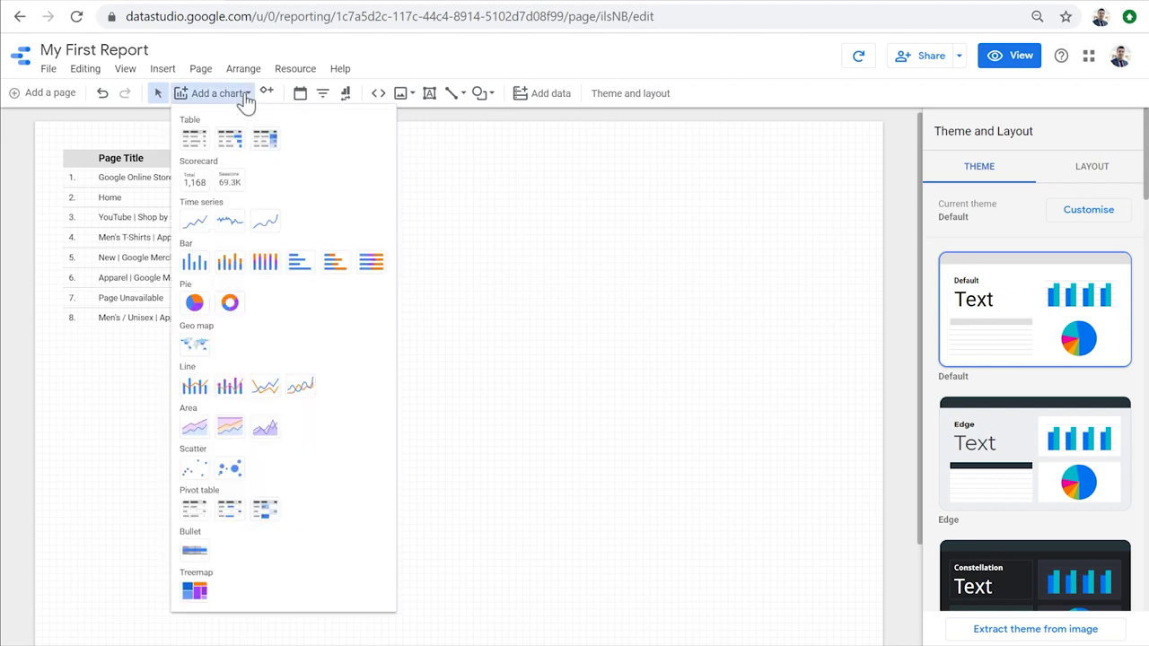
{"action": "left_click", "coordinate": [194, 177]}
{"action": "left_click", "coordinate": [346, 149]}
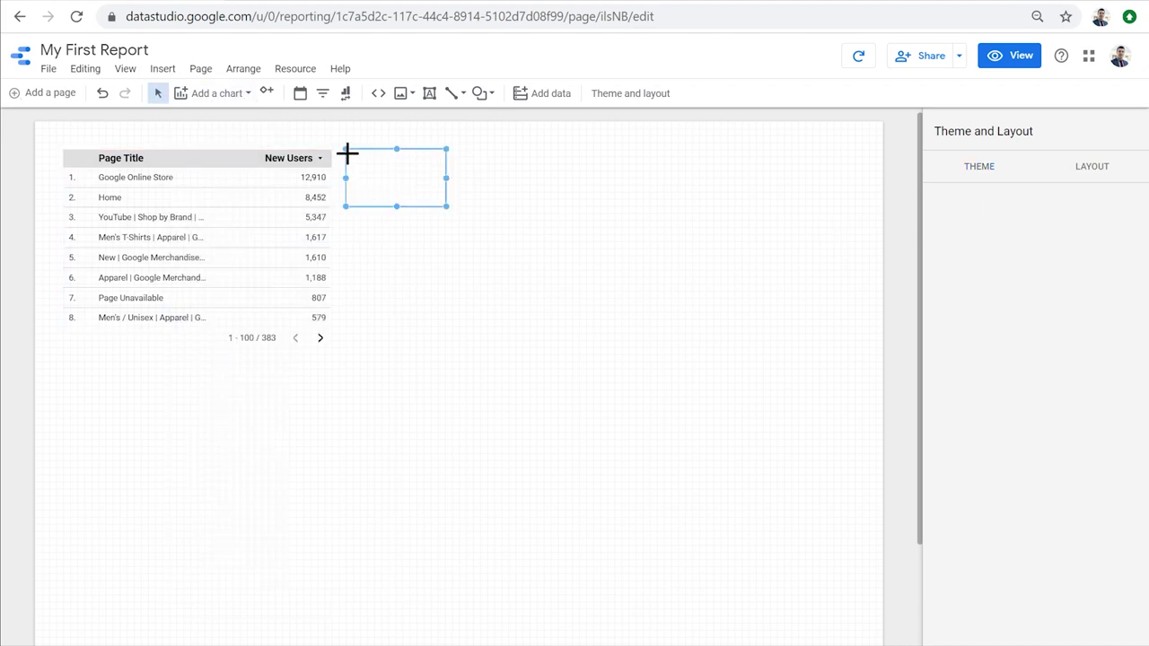
{"action": "left_click", "coordinate": [242, 95]}
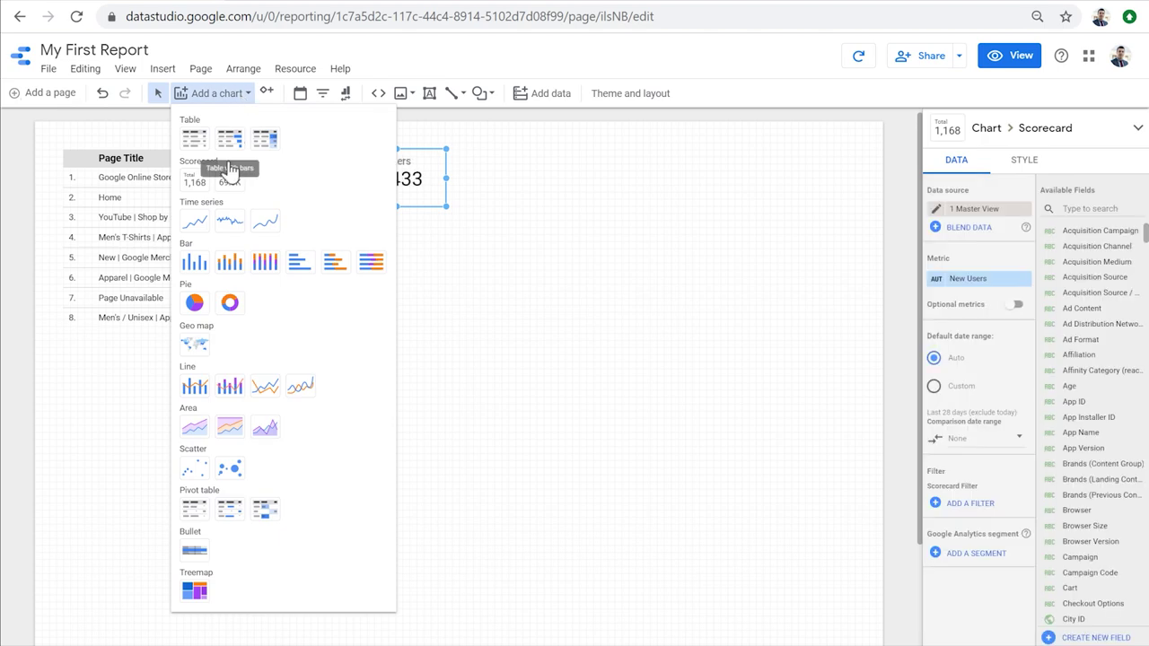
{"action": "left_click", "coordinate": [202, 224]}
{"action": "left_click", "coordinate": [346, 221]}
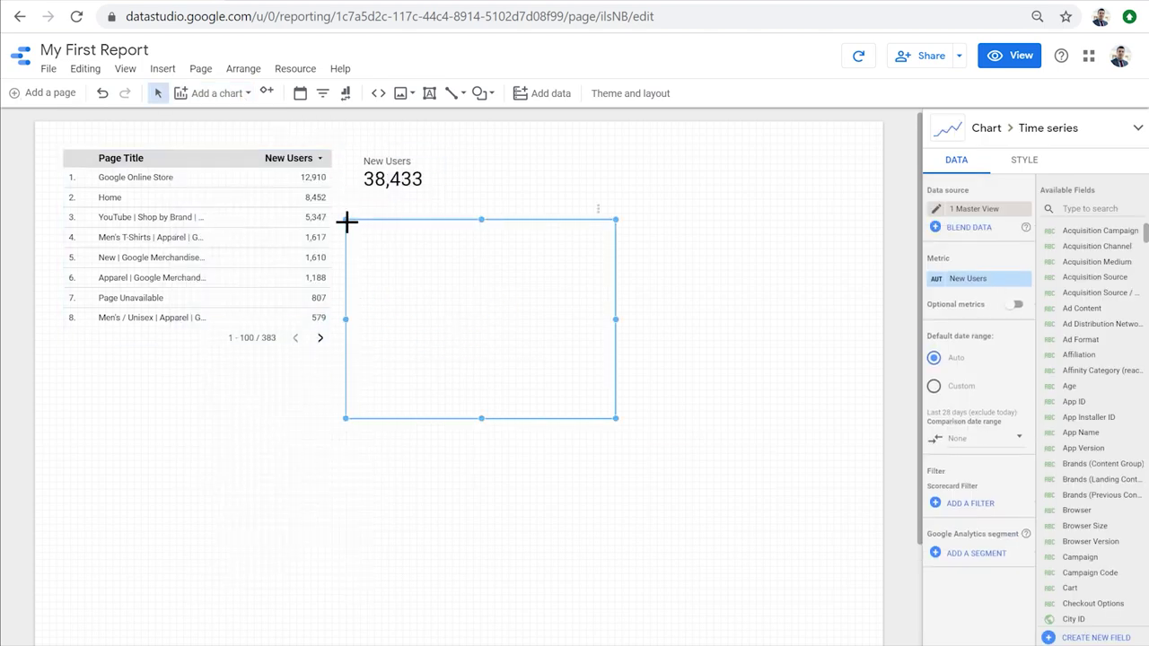
- Add a column bar chart under the page title table and a geo map under the line chart
{"action": "left_click", "coordinate": [209, 93]}
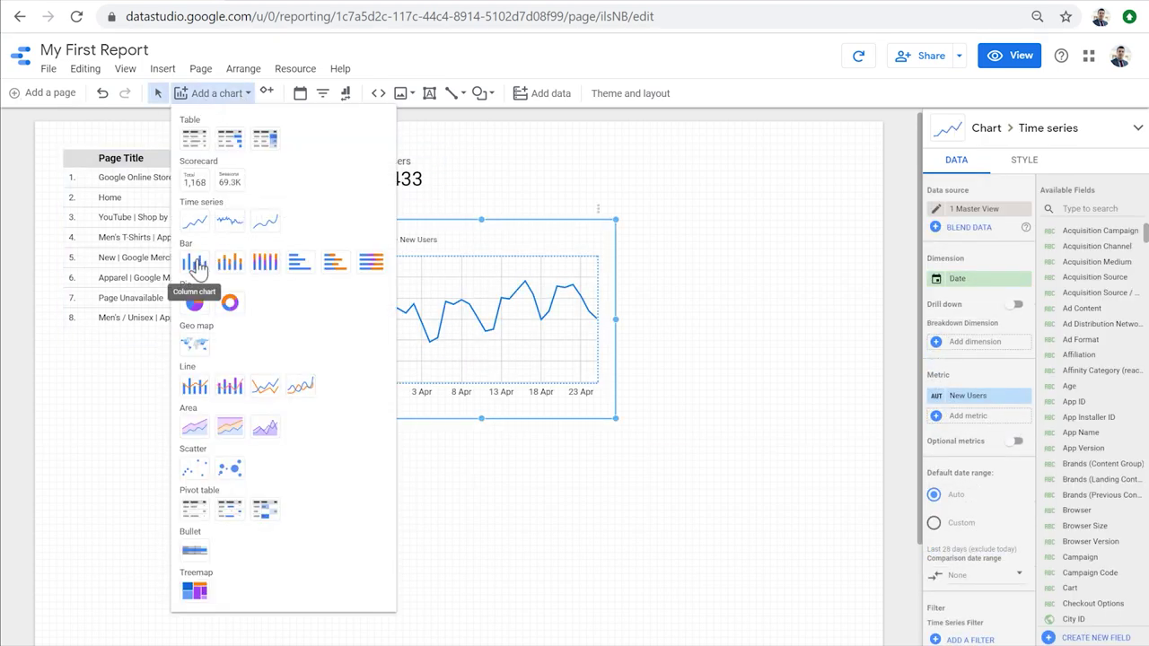
{"action": "left_click", "coordinate": [195, 297]}
{"action": "left_click", "coordinate": [61, 362]}
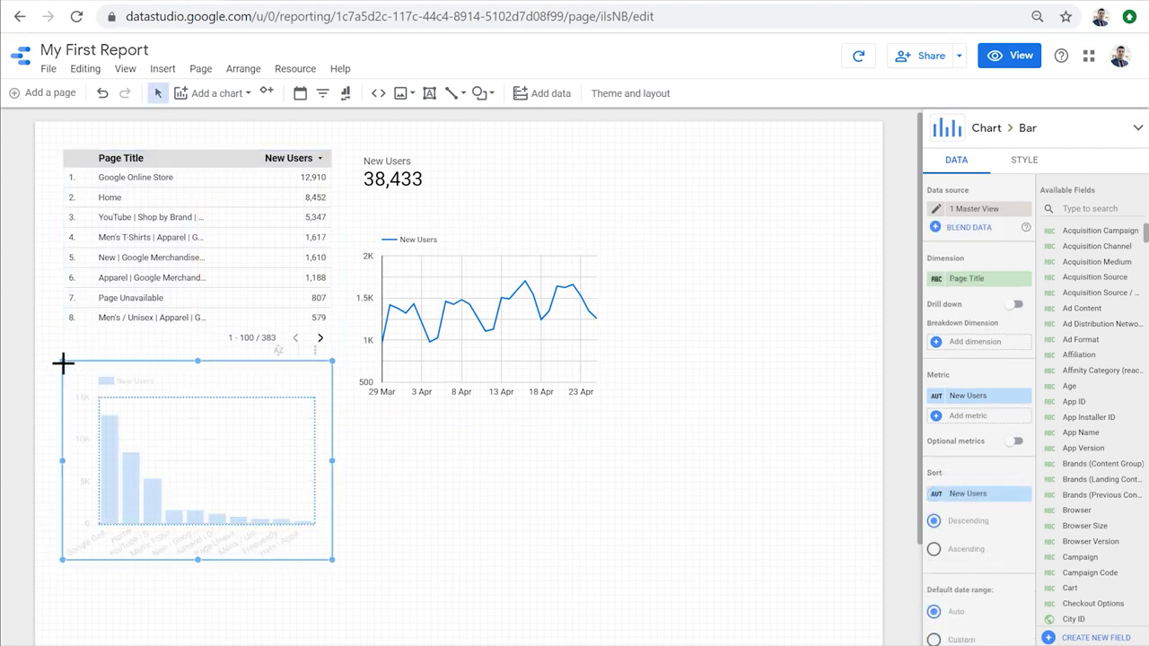
{"action": "left_click", "coordinate": [205, 94]}
{"action": "left_click", "coordinate": [195, 355]}
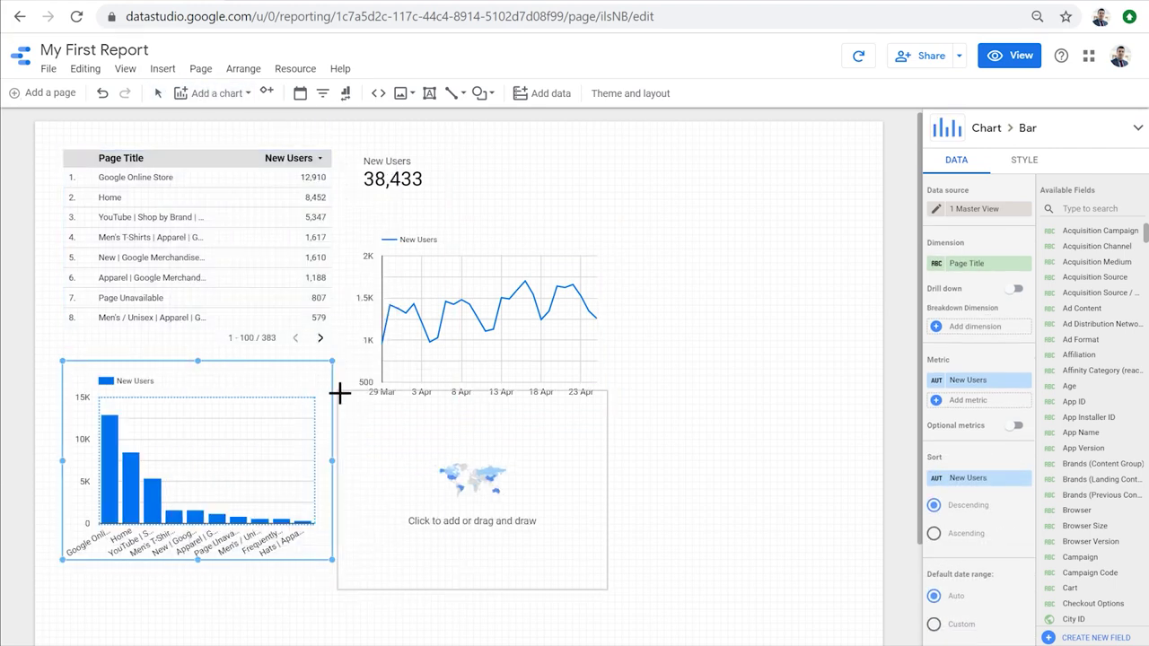
{"action": "left_click", "coordinate": [346, 432]}
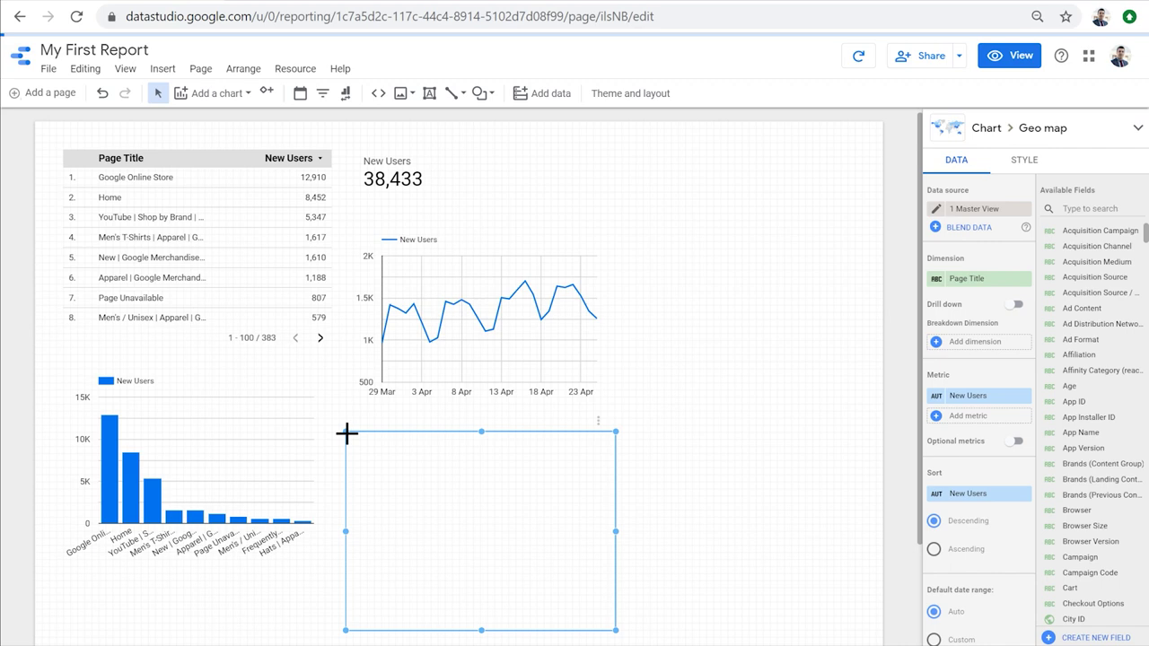
- Place a pie chart at the page's top right and narrow it slightly
{"action": "left_click", "coordinate": [220, 93]}
{"action": "left_click", "coordinate": [200, 312]}
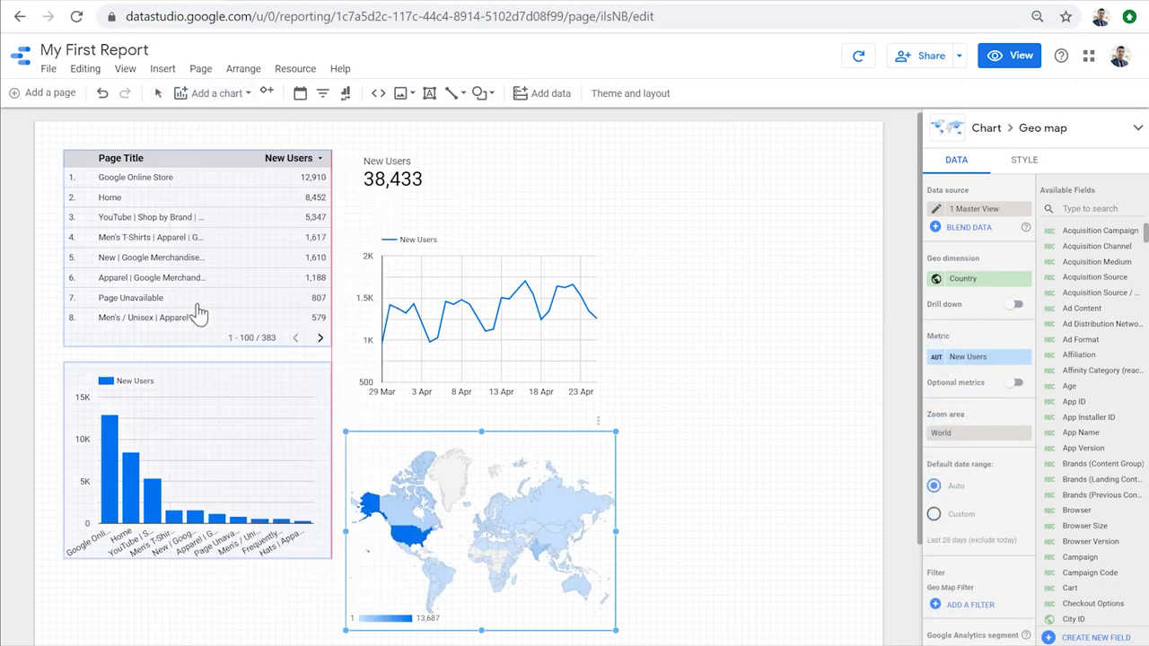
{"action": "left_click", "coordinate": [629, 220]}
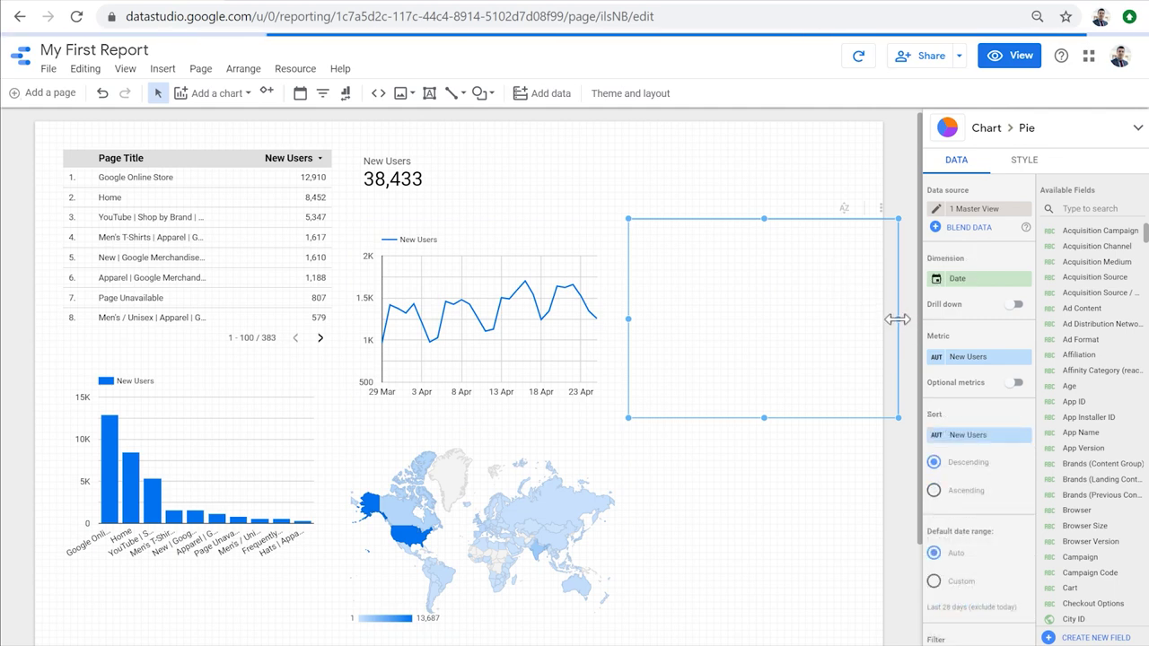
{"action": "left_click_drag", "start_coordinate": [895, 247], "coordinate": [853, 320]}
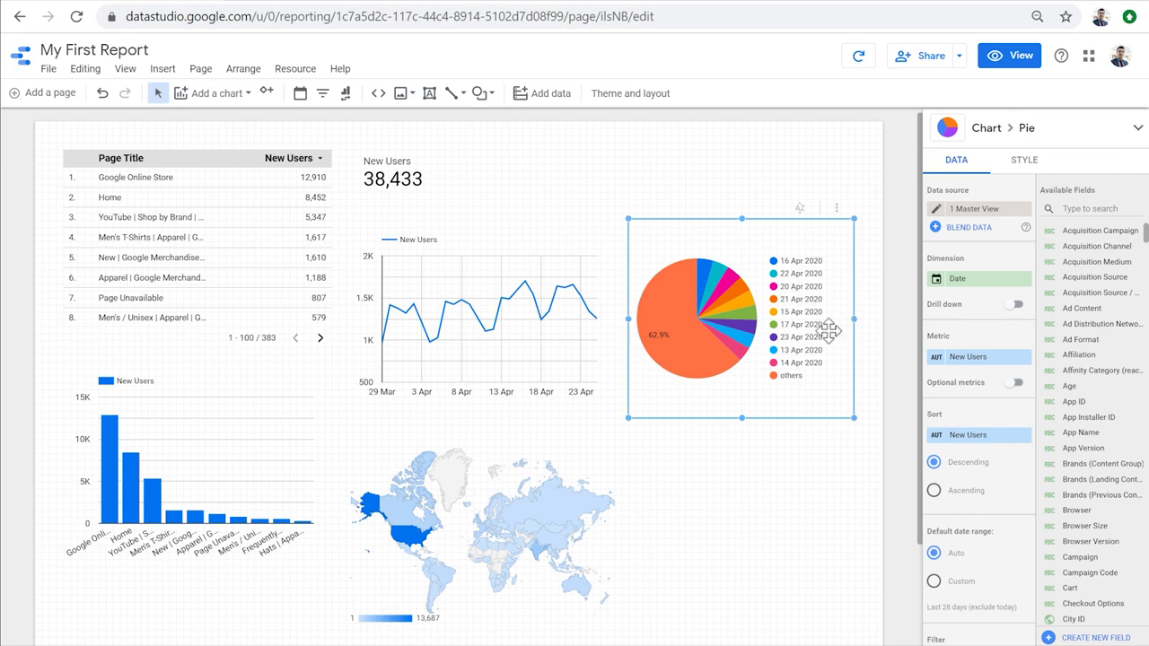
- Move the pie chart beside the map and widen the New Users line chart
{"action": "left_click_drag", "start_coordinate": [681, 352], "coordinate": [688, 567]}
{"action": "left_click", "coordinate": [633, 316]}
{"action": "left_click_drag", "start_coordinate": [639, 318], "coordinate": [874, 334]}
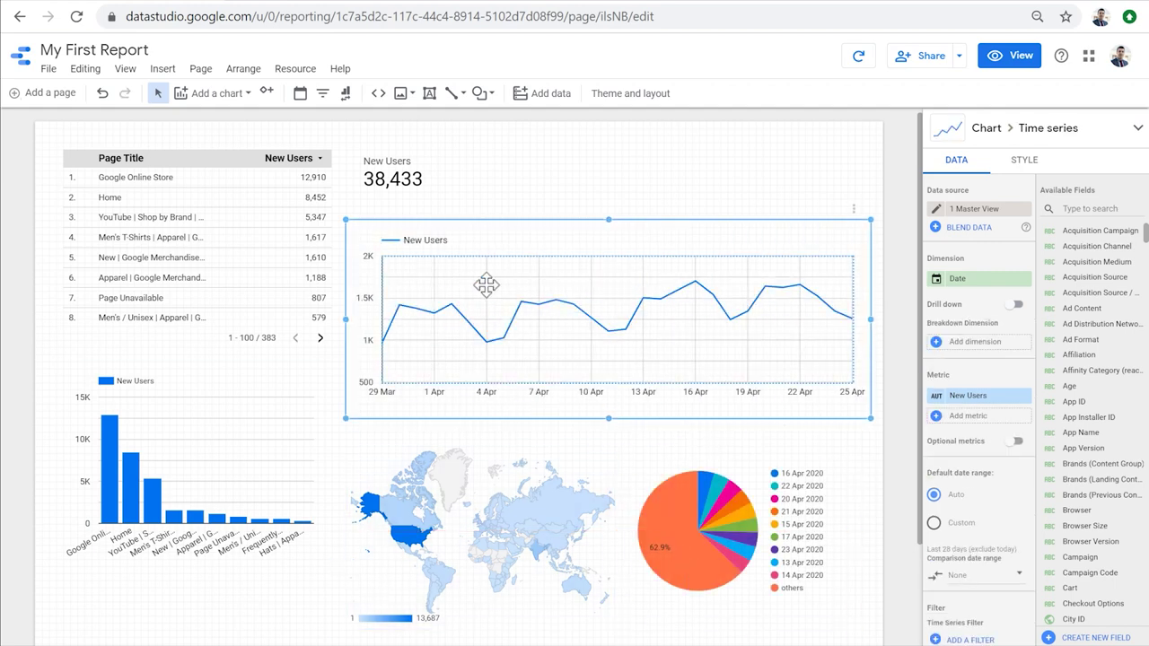
- Copy and paste the New Users scorecard, move the copy, then delete it
{"action": "left_click", "coordinate": [400, 184]}
{"action": "right_click", "coordinate": [400, 179]}
{"action": "left_click", "coordinate": [454, 222]}
{"action": "right_click", "coordinate": [465, 149]}
{"action": "left_click", "coordinate": [489, 256]}
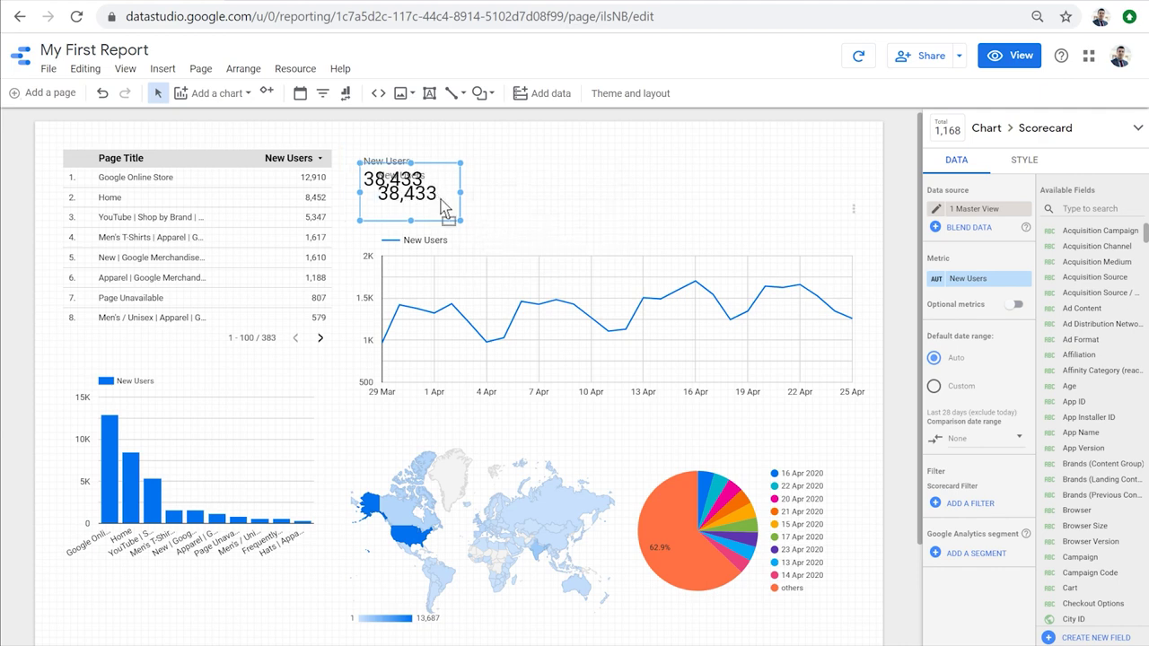
{"action": "left_click_drag", "start_coordinate": [431, 184], "coordinate": [534, 189]}
{"action": "right_click", "coordinate": [530, 188]}
{"action": "left_click", "coordinate": [557, 350]}
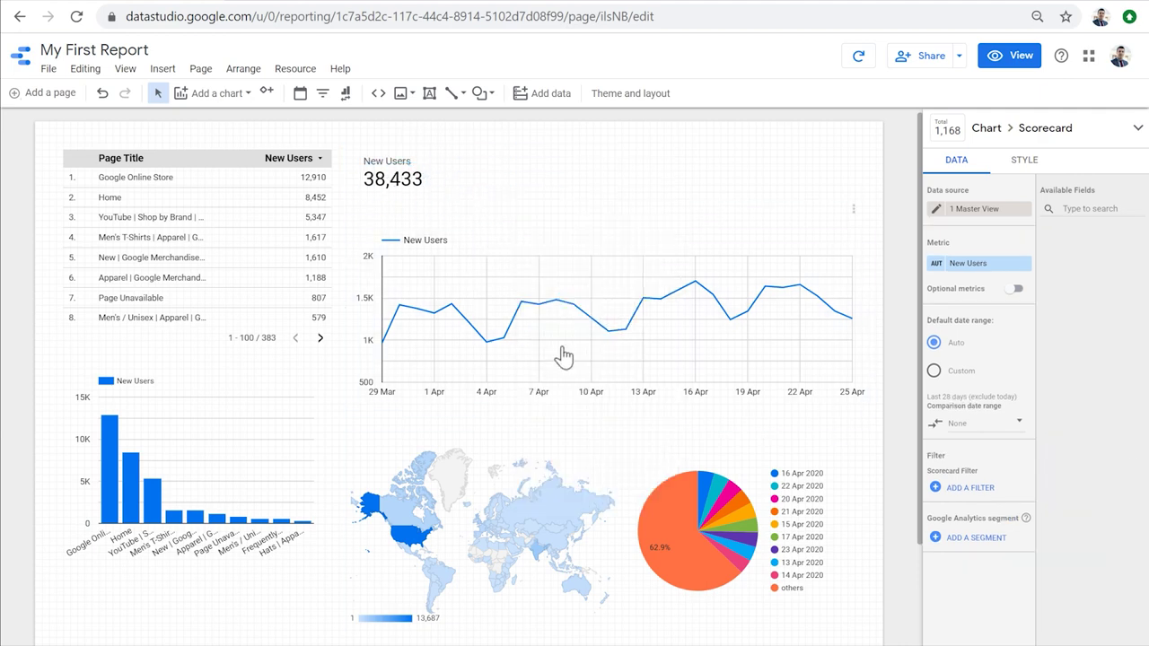
- Make the line chart taller and switch the report to view mode
{"action": "left_click", "coordinate": [579, 229]}
{"action": "left_click_drag", "start_coordinate": [610, 226], "coordinate": [608, 200]}
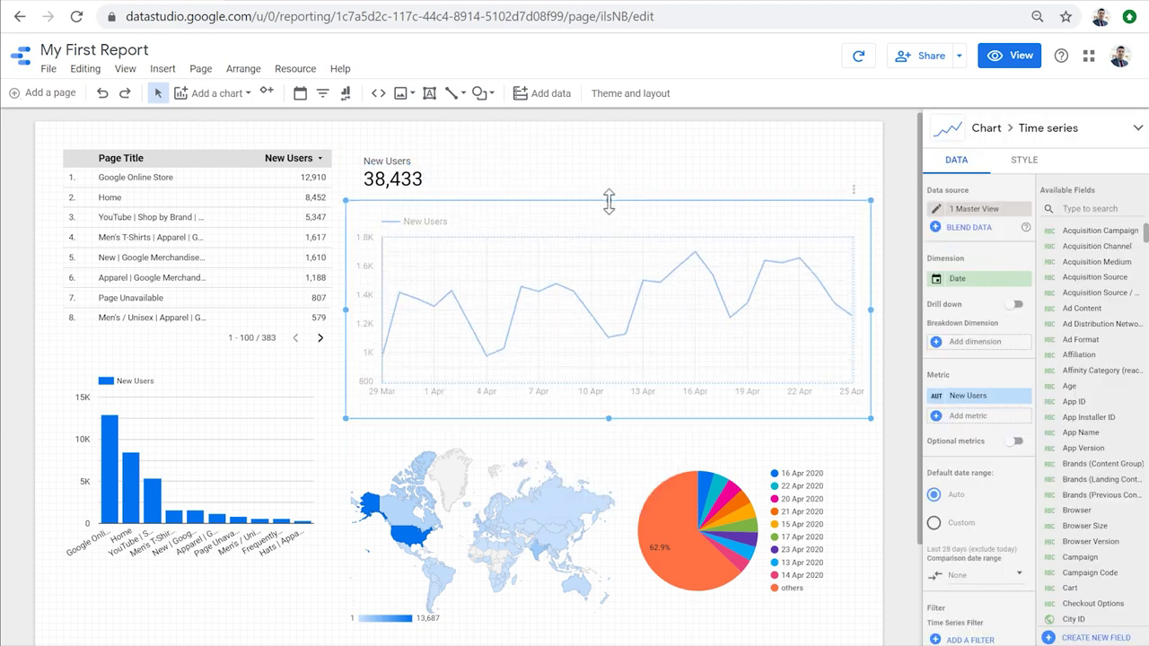
{"action": "left_click", "coordinate": [960, 100]}
{"action": "left_click", "coordinate": [1010, 58]}
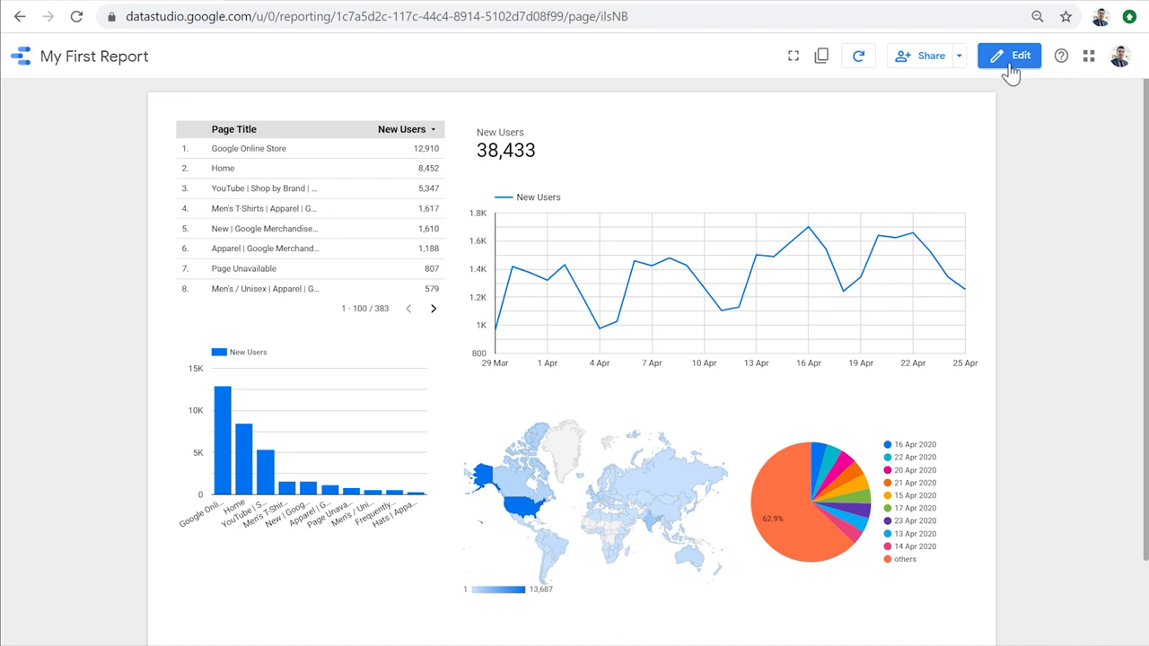
- In the report's sharing settings, add an e-mail recipient and then remove it
{"action": "left_click", "coordinate": [918, 68]}
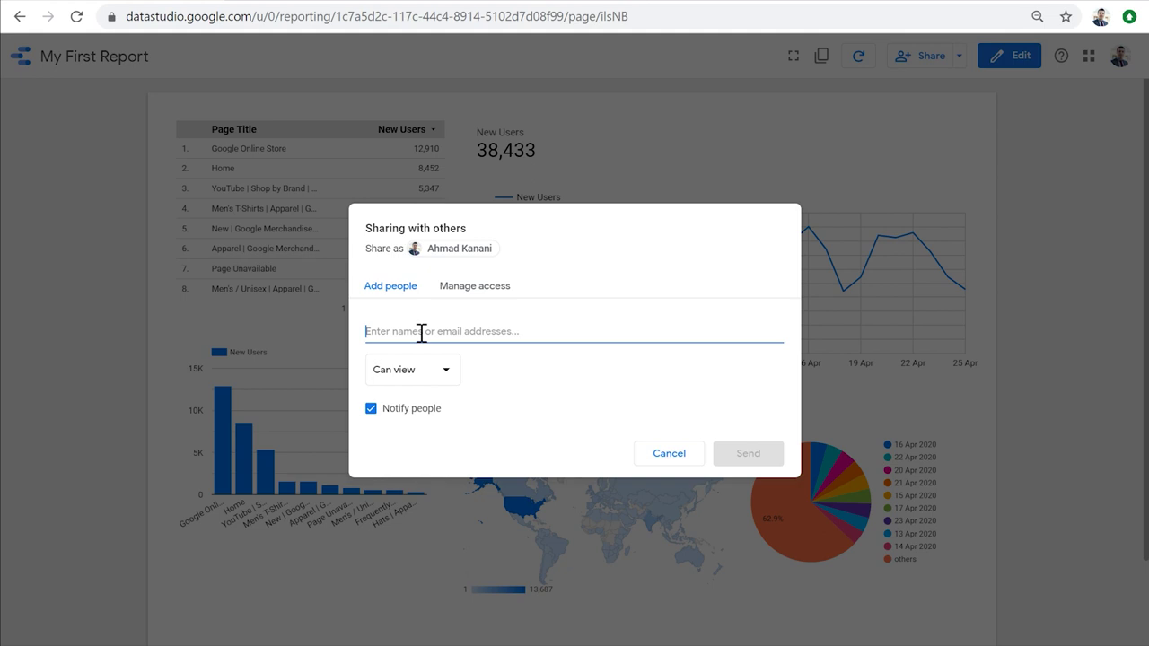
{"action": "key", "text": "ctrl+v"}
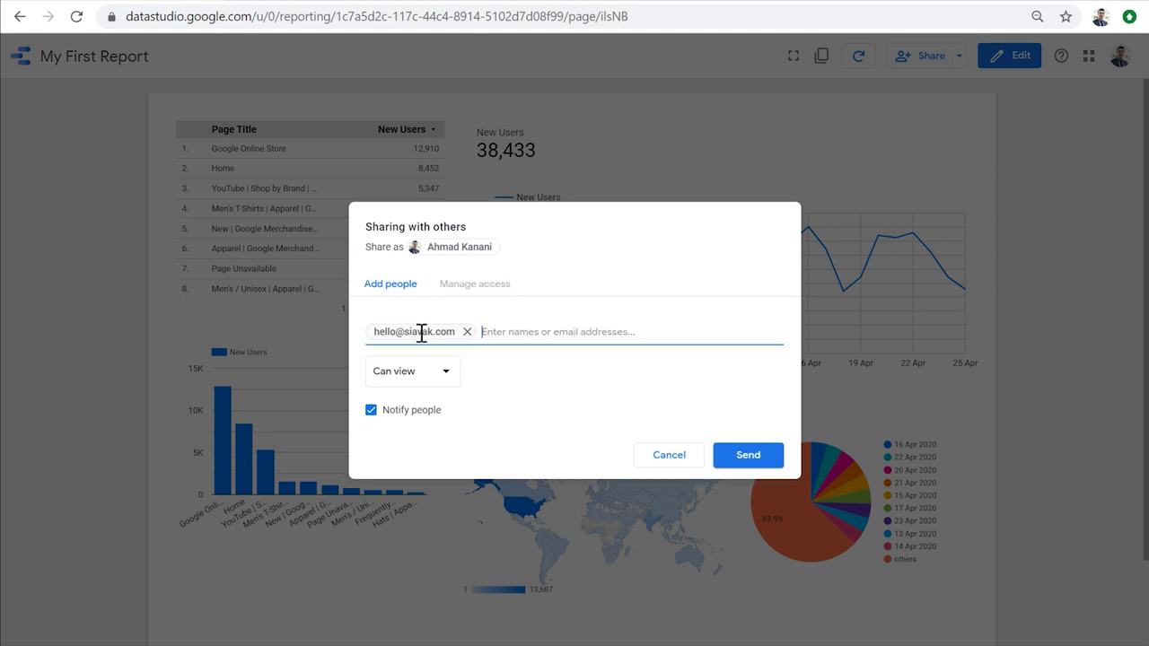
{"action": "left_click", "coordinate": [467, 332]}
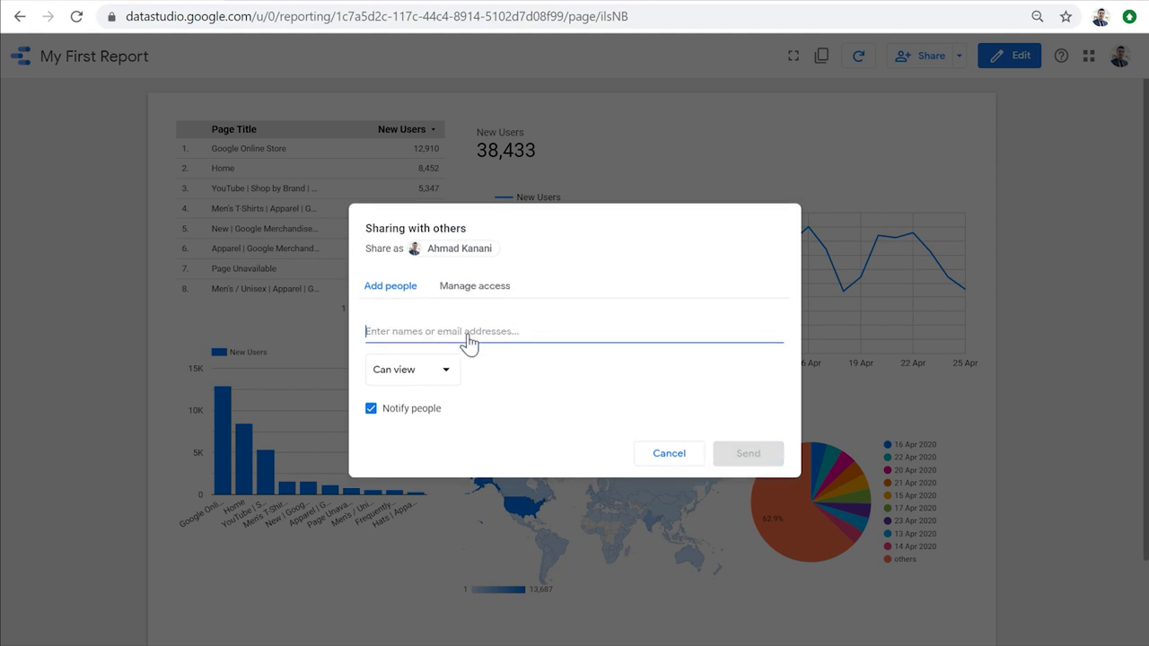
- Set link sharing to 'Anyone with the link can view', copy the link and save
{"action": "left_click", "coordinate": [485, 289]}
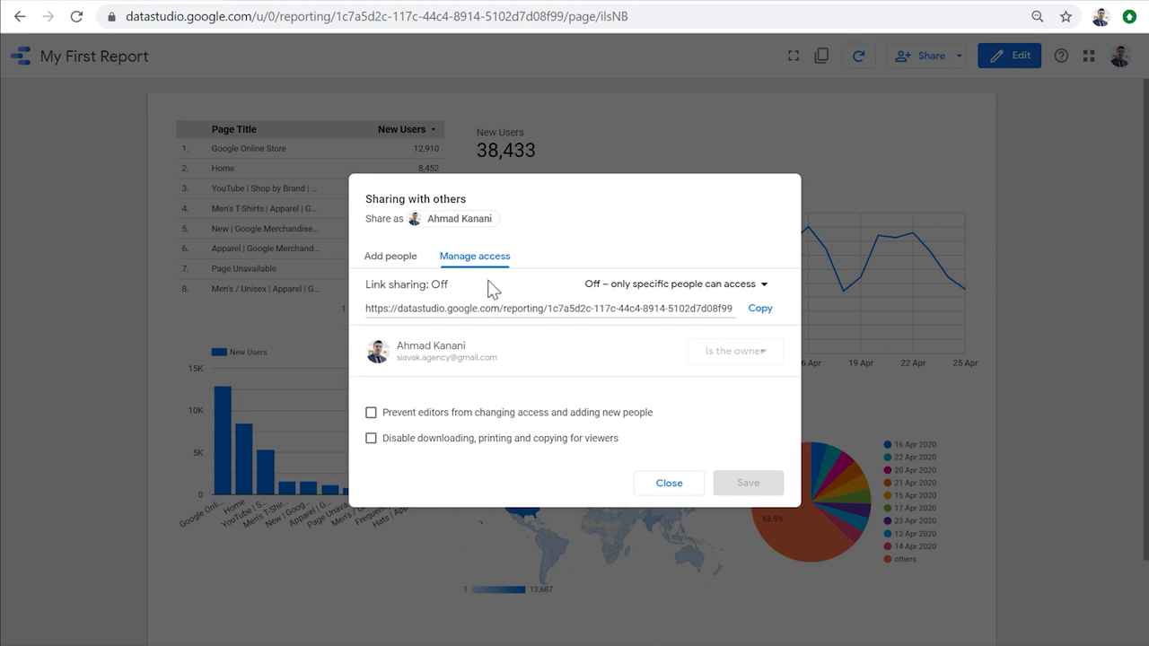
{"action": "left_click", "coordinate": [752, 287]}
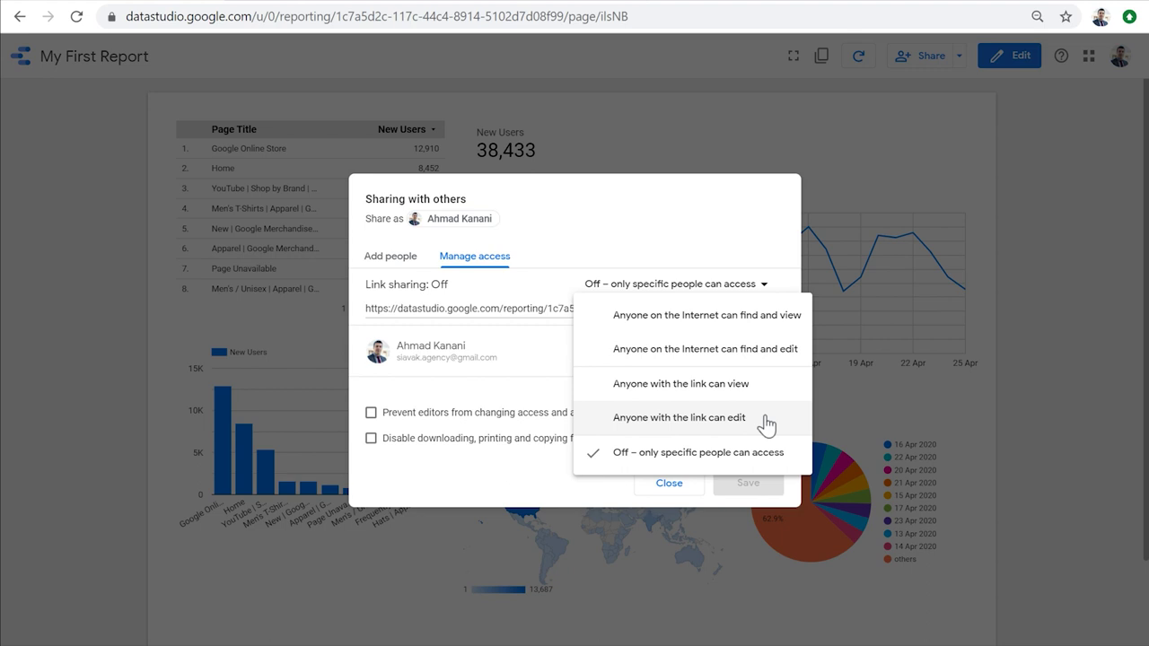
{"action": "left_click", "coordinate": [760, 384]}
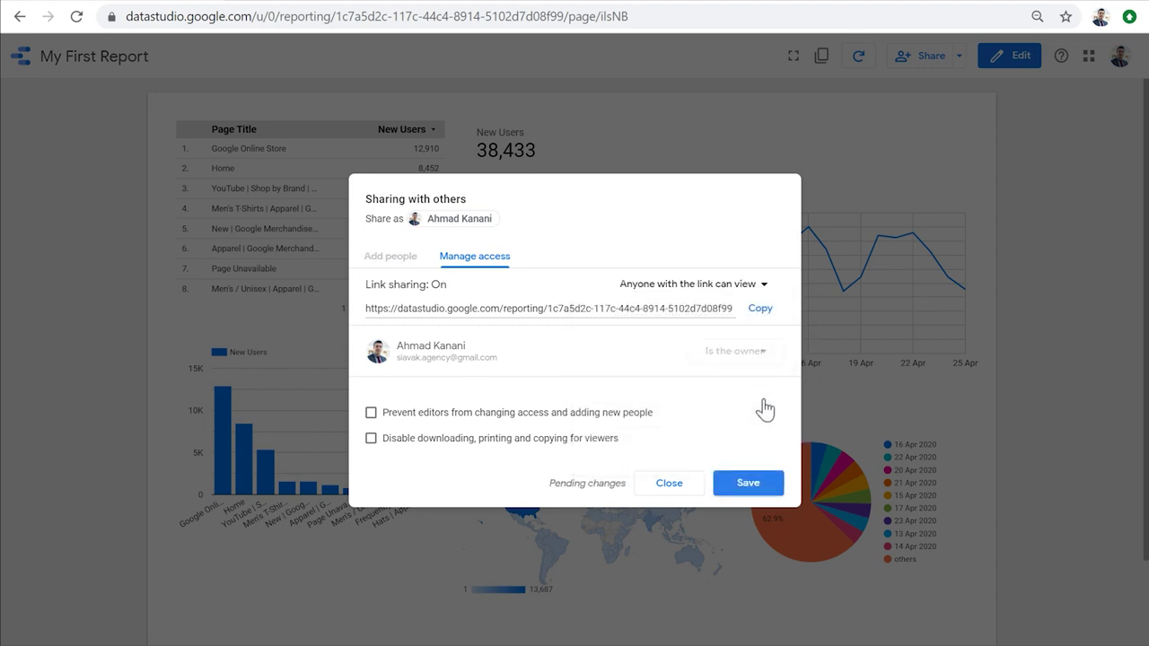
{"action": "left_click", "coordinate": [761, 315]}
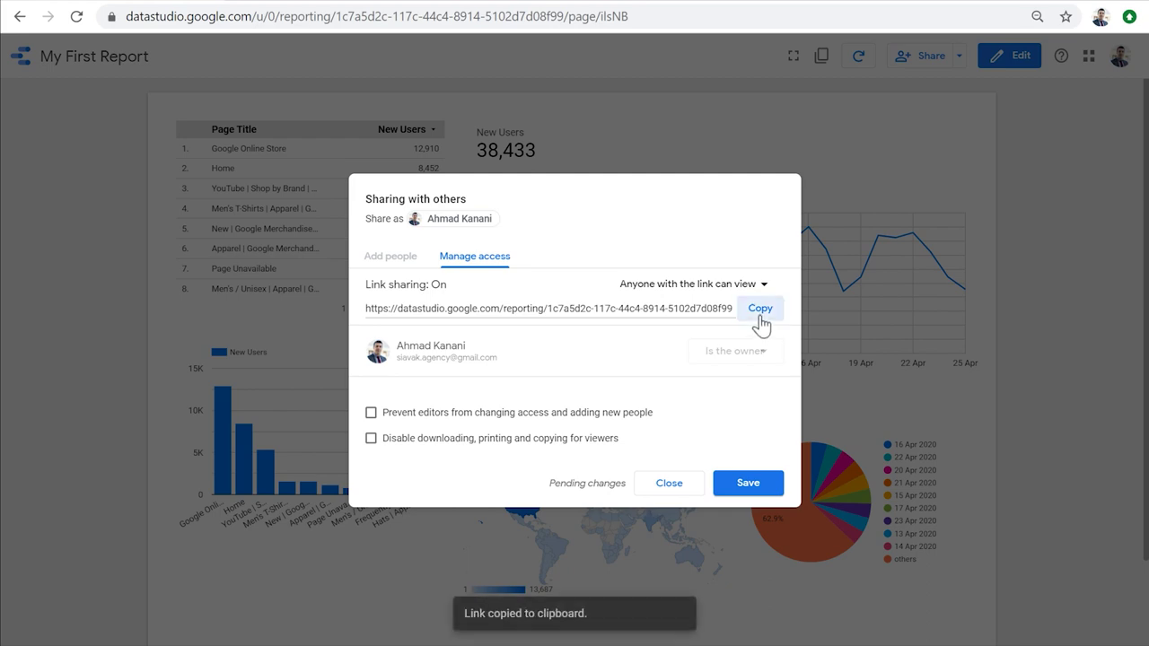
{"action": "left_click", "coordinate": [751, 490]}
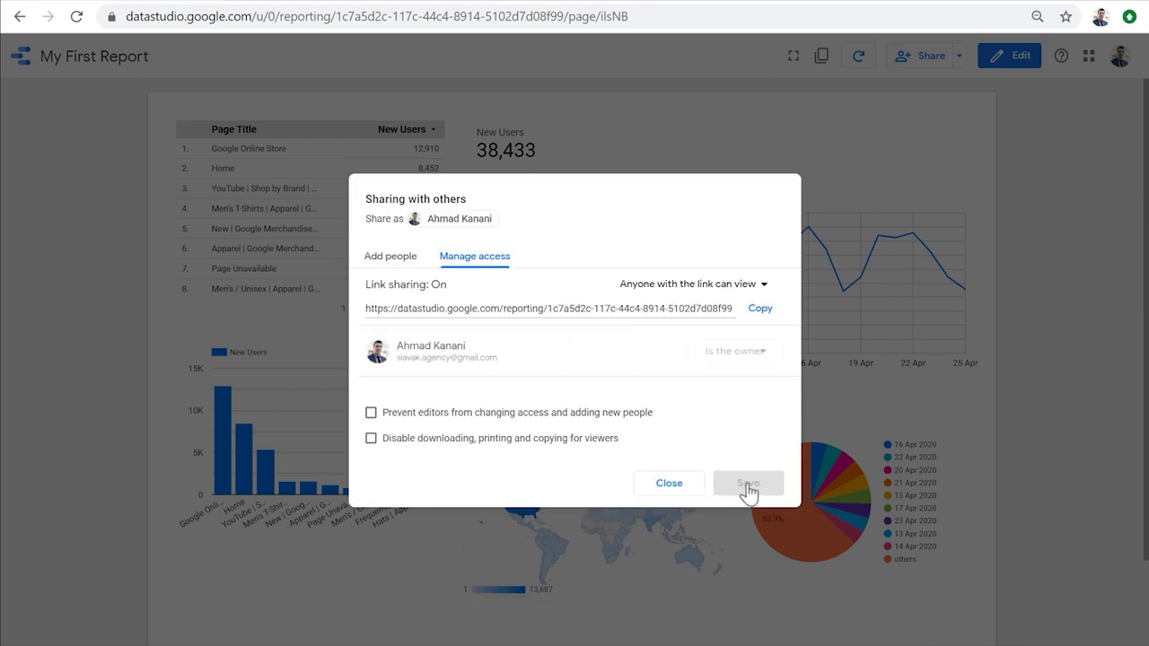
{"action": "left_click", "coordinate": [693, 487]}
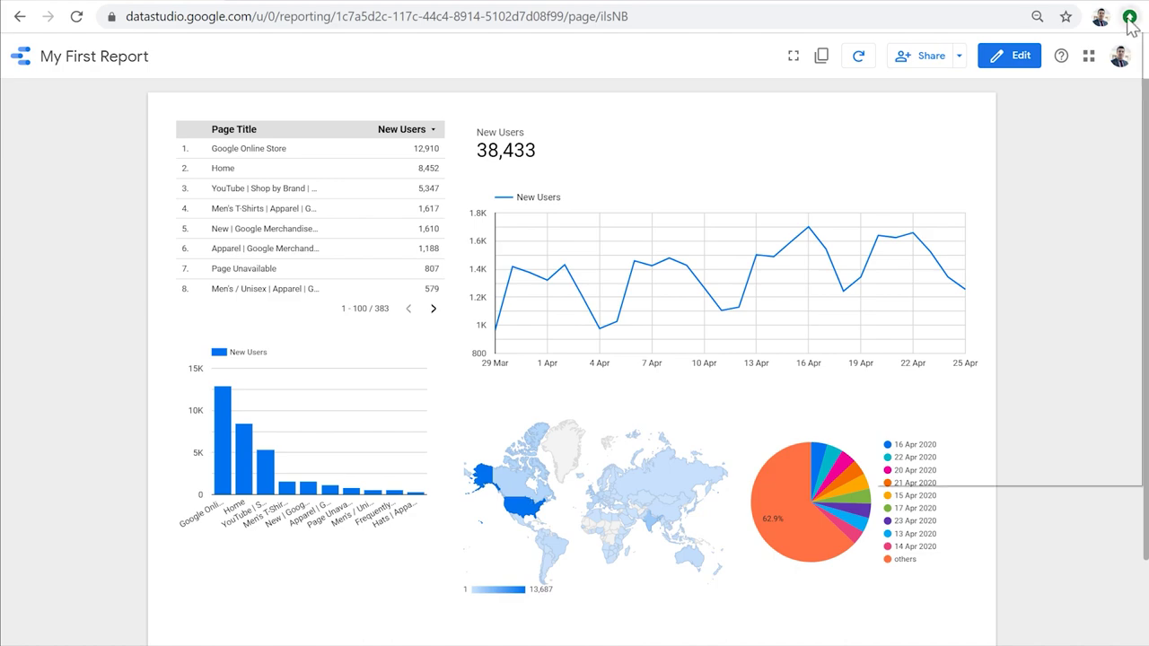
{"action": "left_click", "coordinate": [1128, 20]}
{"action": "left_click", "coordinate": [997, 149]}
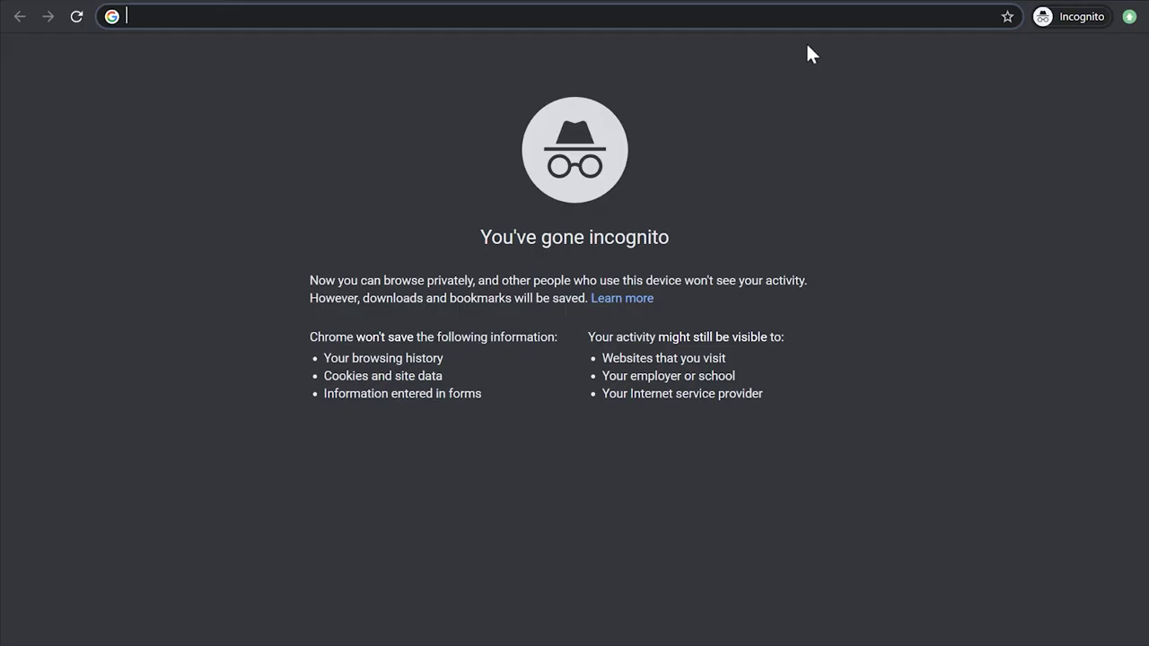
{"action": "key", "text": "ctrl+v"}
{"action": "key", "text": "Return"}
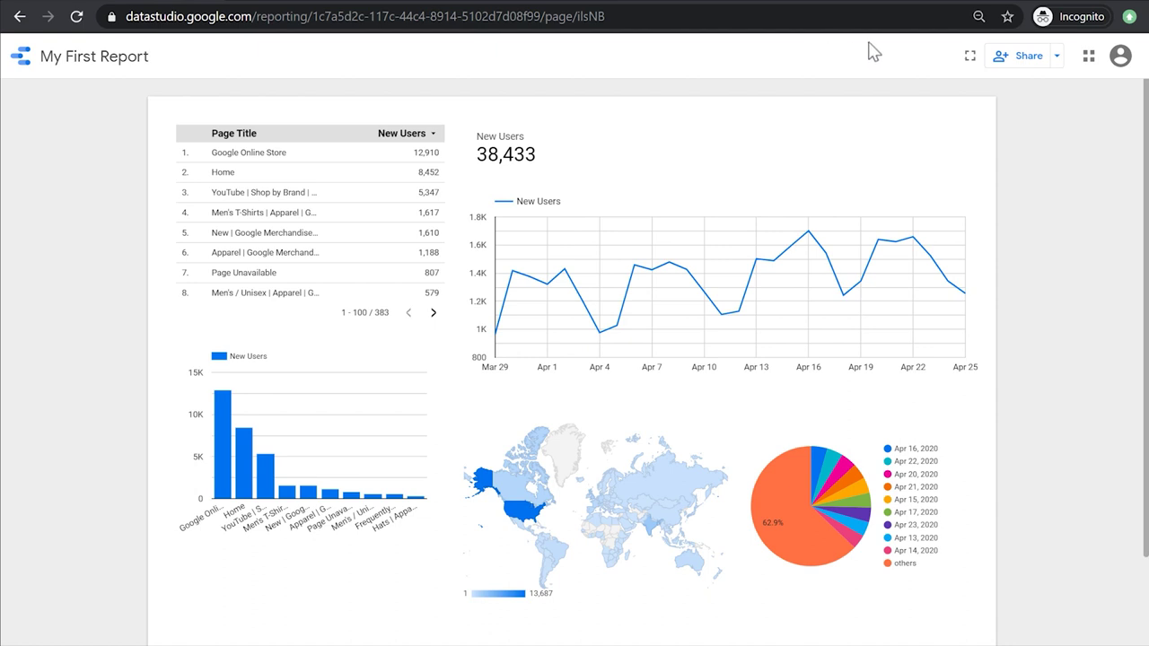
{"action": "left_click", "coordinate": [1091, 4]}
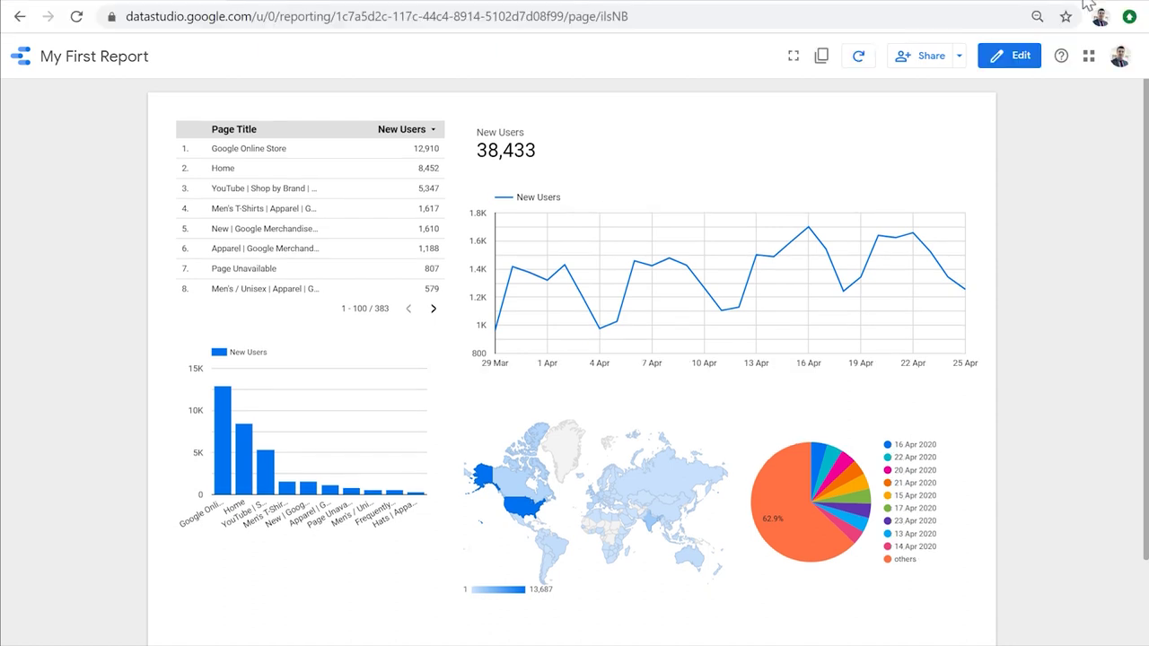
{"action": "left_click", "coordinate": [958, 66]}
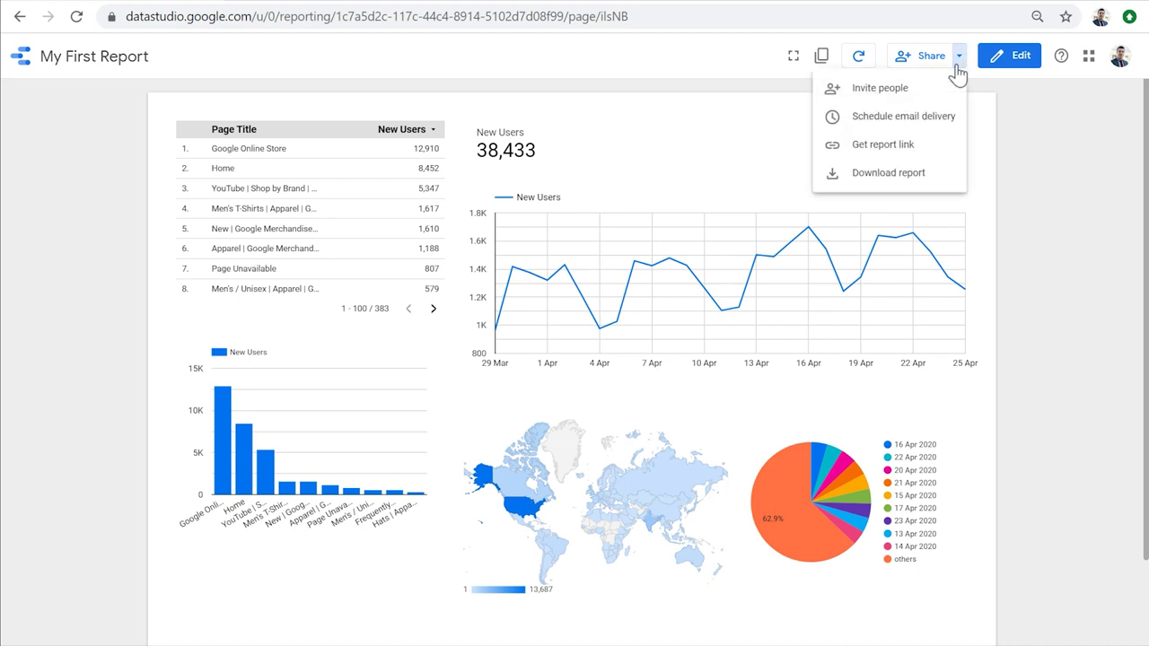
{"action": "left_click", "coordinate": [917, 131]}
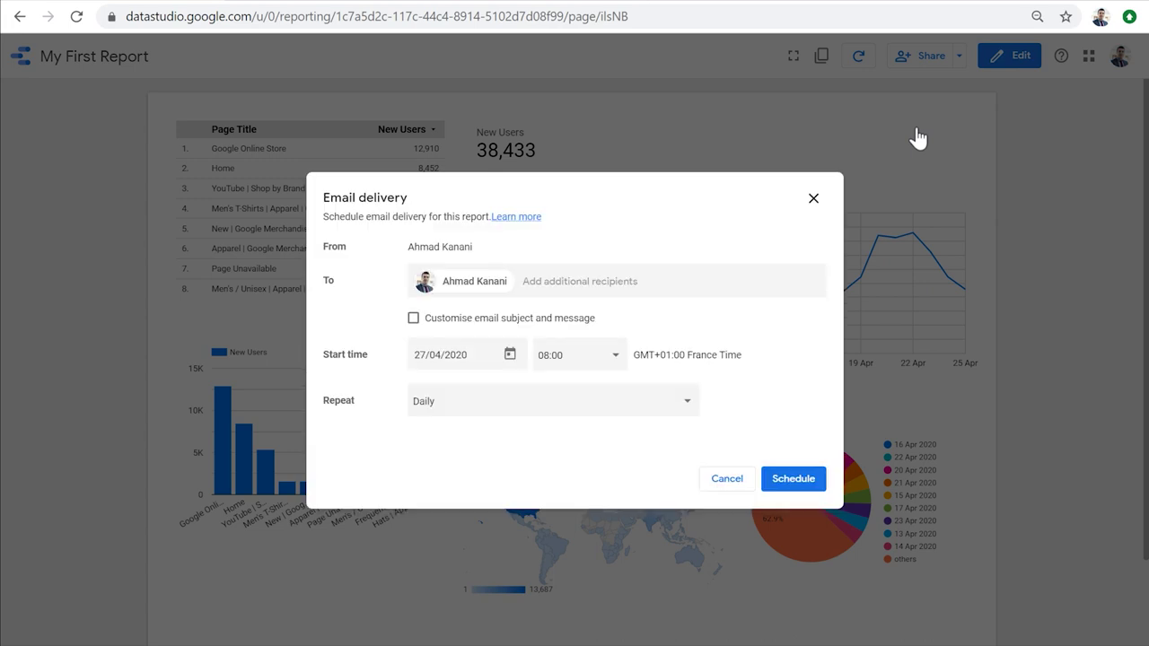
{"action": "left_click", "coordinate": [672, 404]}
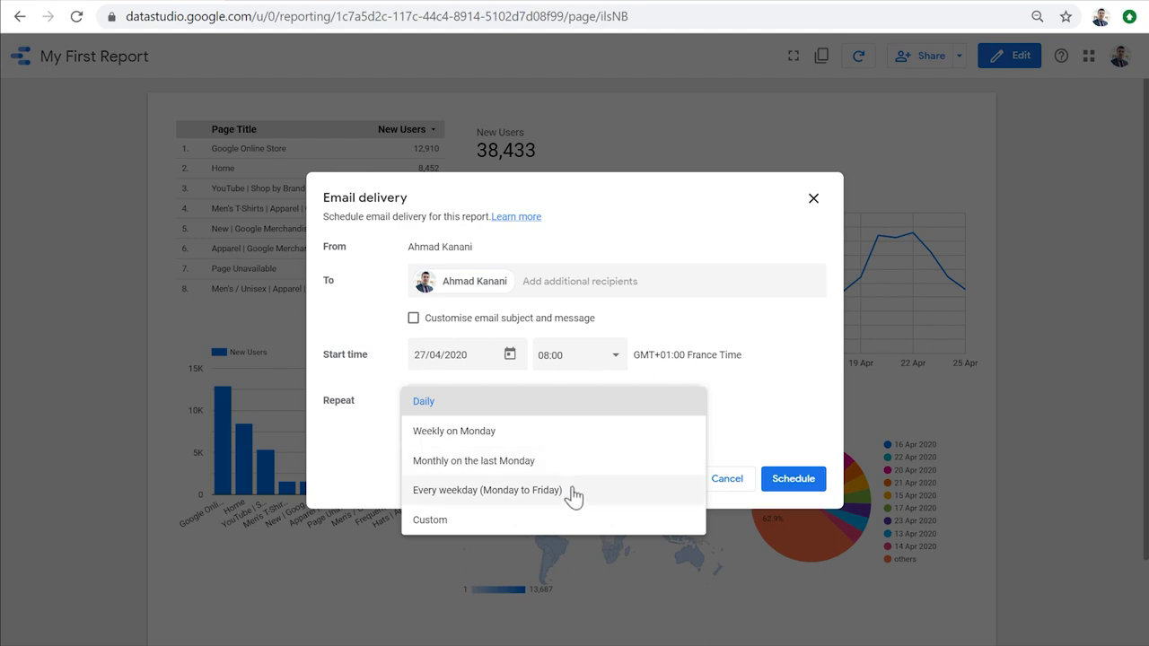
{"action": "left_click", "coordinate": [725, 483]}
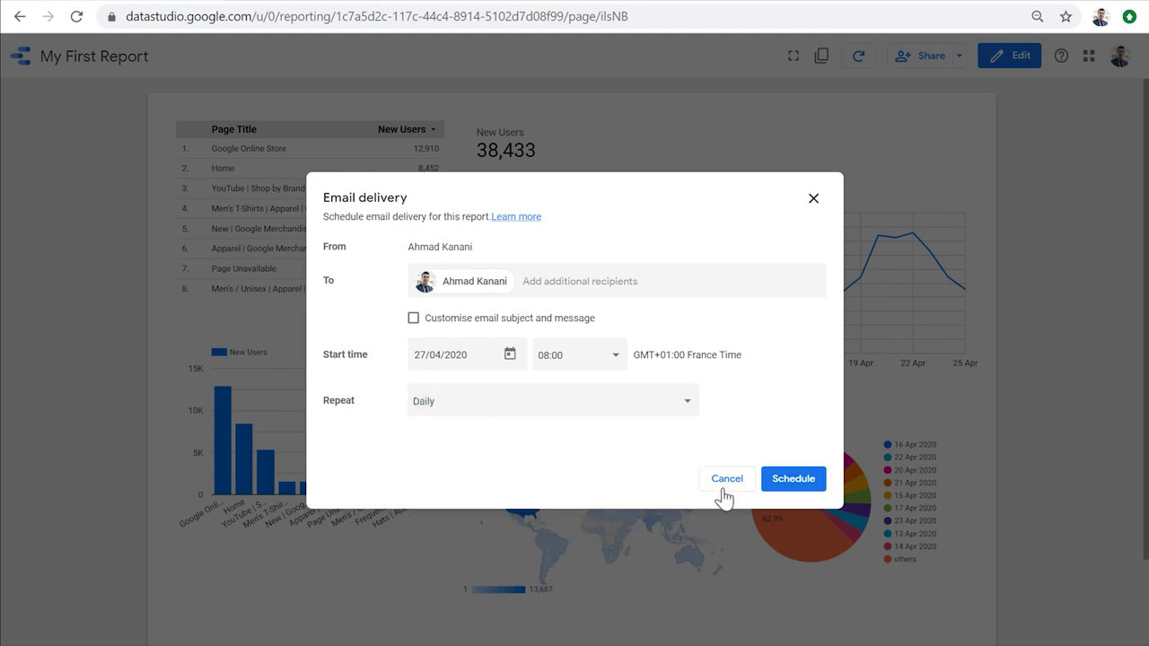
{"action": "left_click", "coordinate": [726, 480]}
- Download My First Report as a PDF with the default options
{"action": "left_click", "coordinate": [959, 56]}
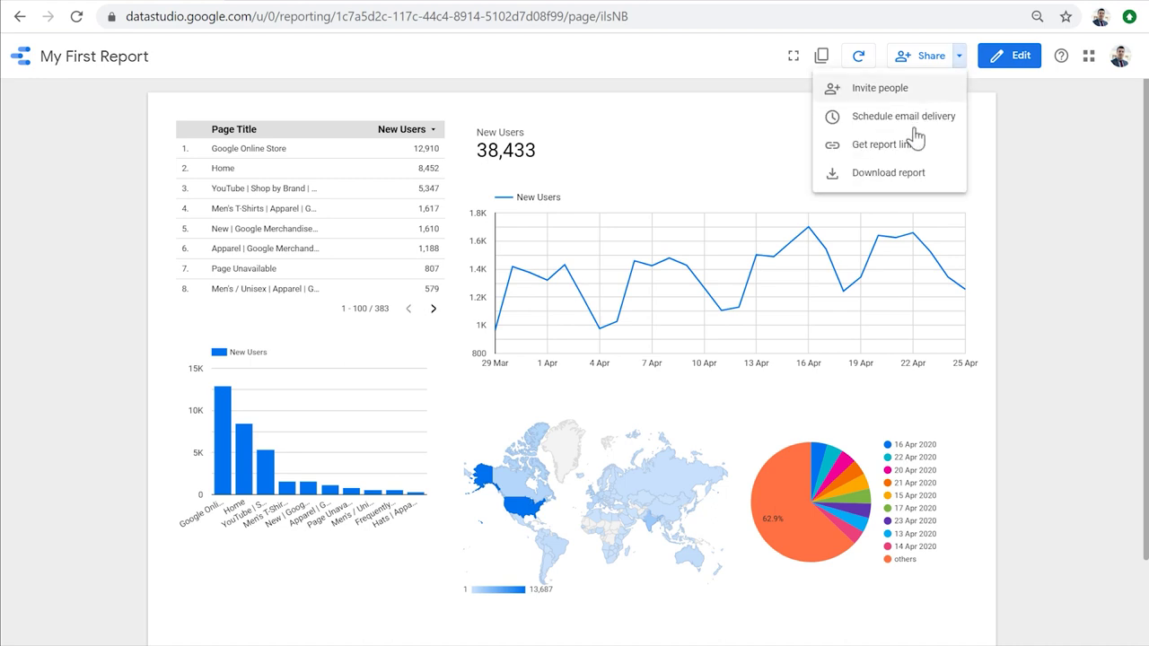
{"action": "left_click", "coordinate": [889, 173]}
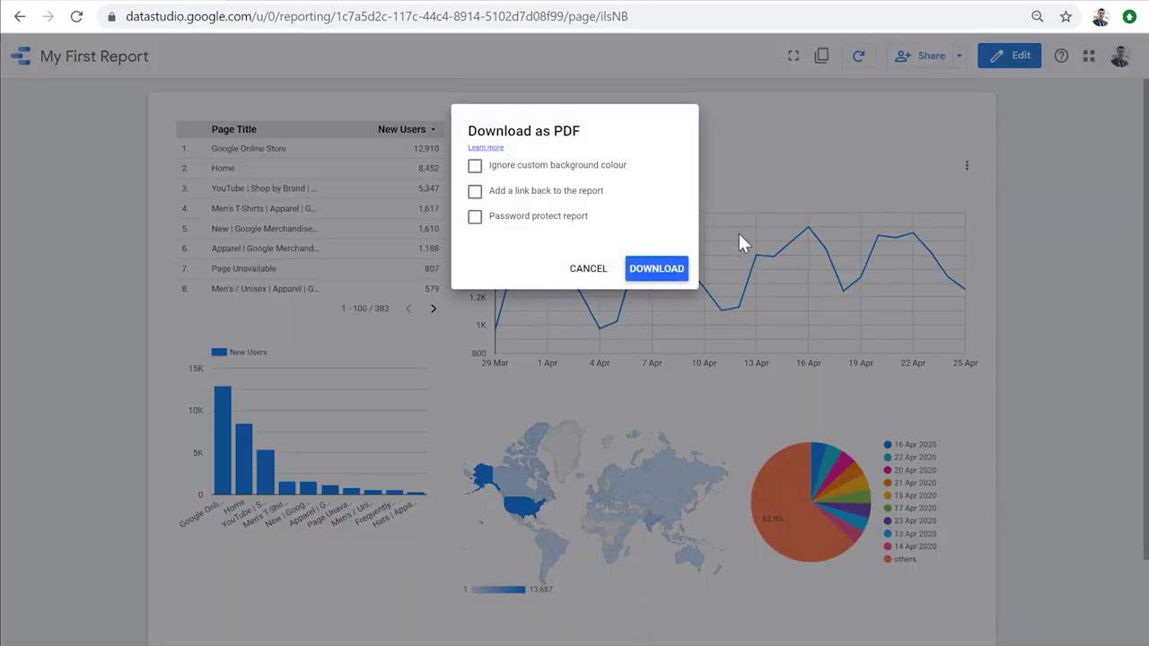
{"action": "left_click", "coordinate": [675, 269]}
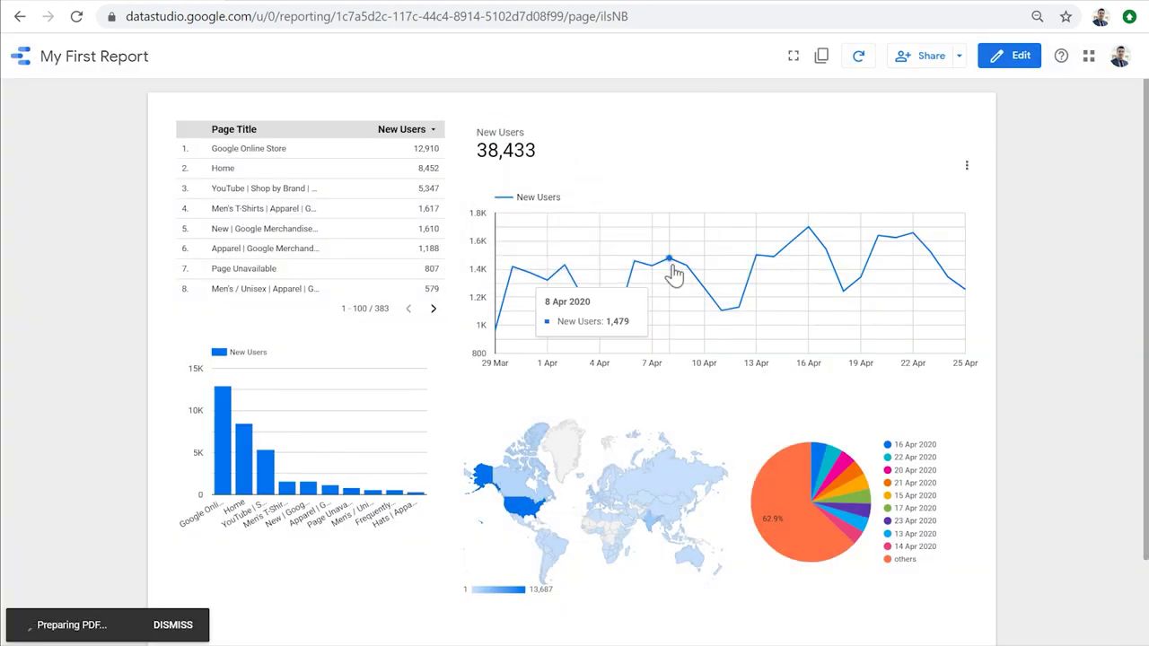